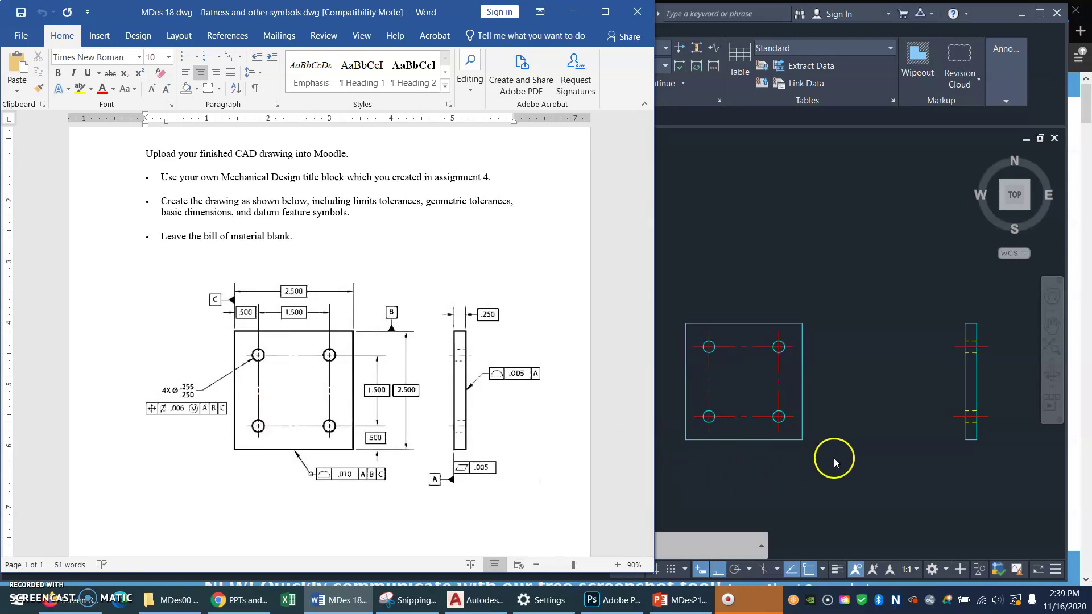
Step: Switch to the AutoCAD drawing and create a new dimension style named LIMITS based on STANDARD
left_click(841, 475)
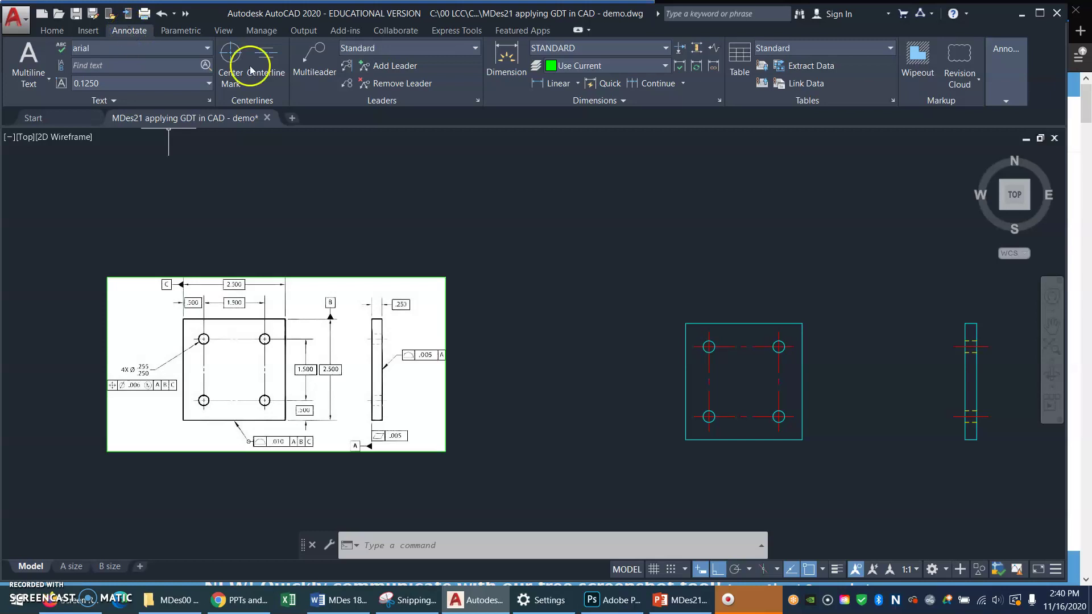
left_click(720, 102)
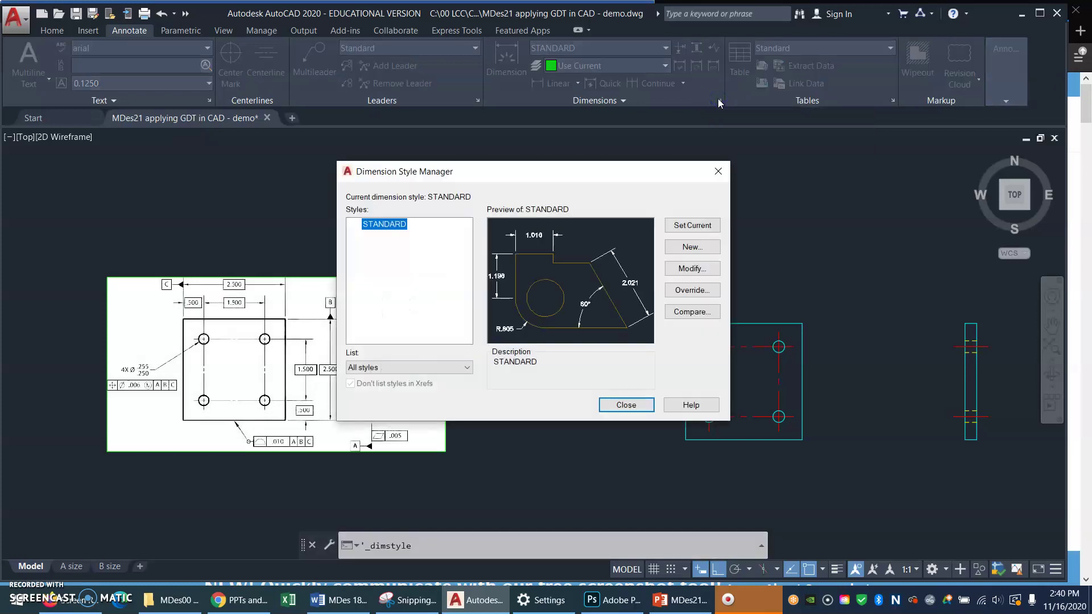
left_click(701, 249)
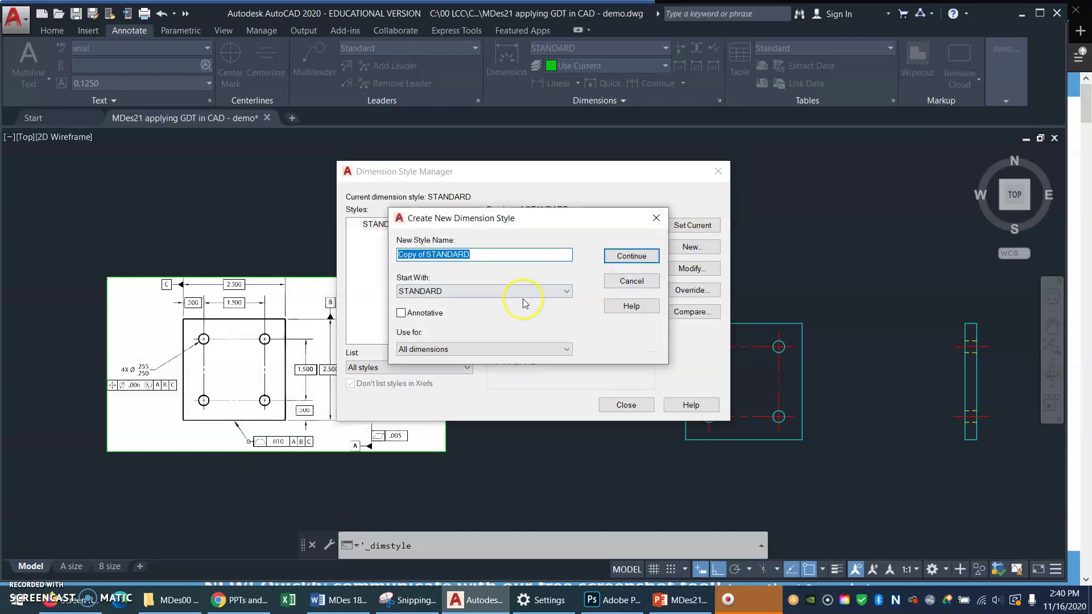
type("LIMITS")
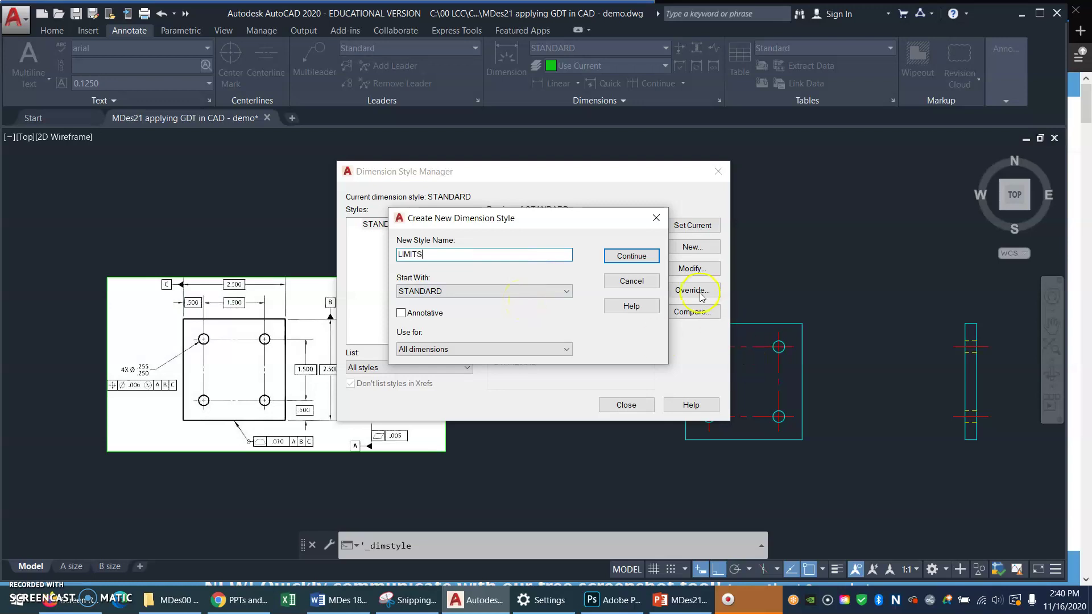
left_click(630, 255)
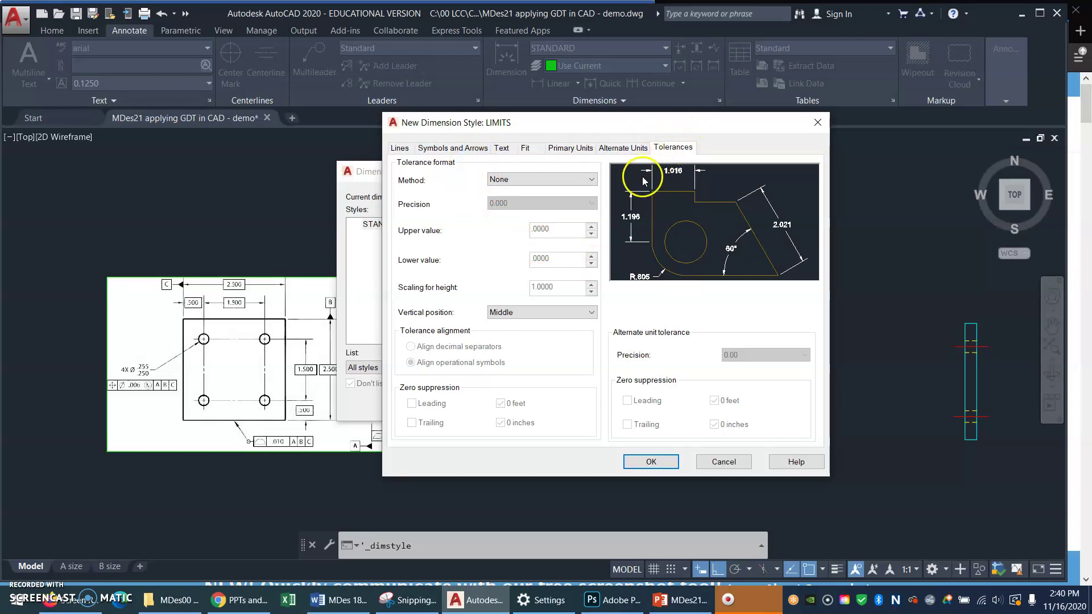
Step: Set the LIMITS style's tolerance method to Limits with an upper value of .005 and leading zeros suppressed, and save the style
left_click(592, 179)
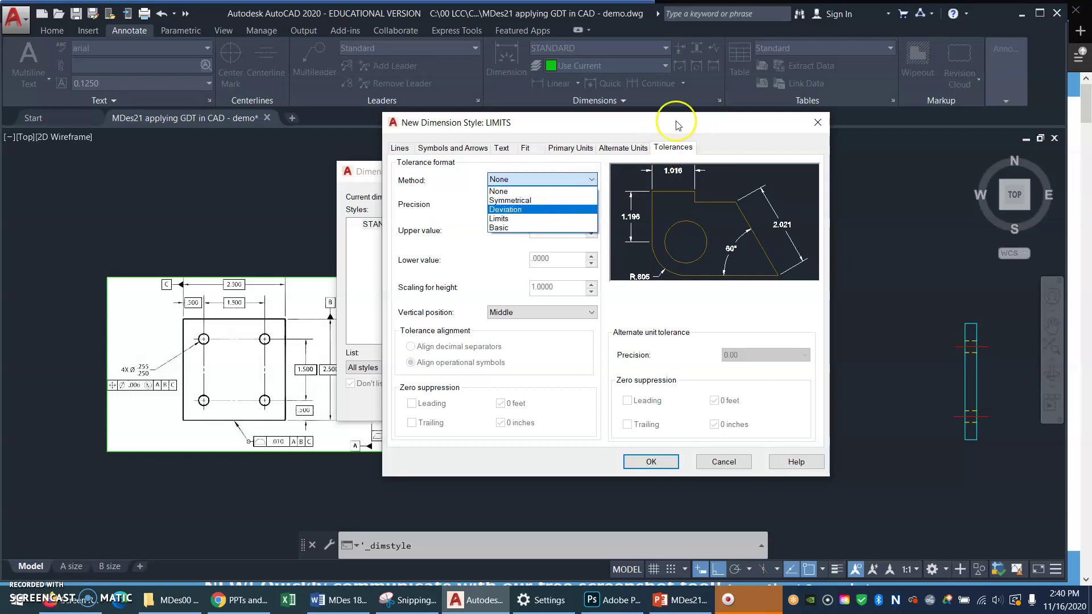
left_click(537, 220)
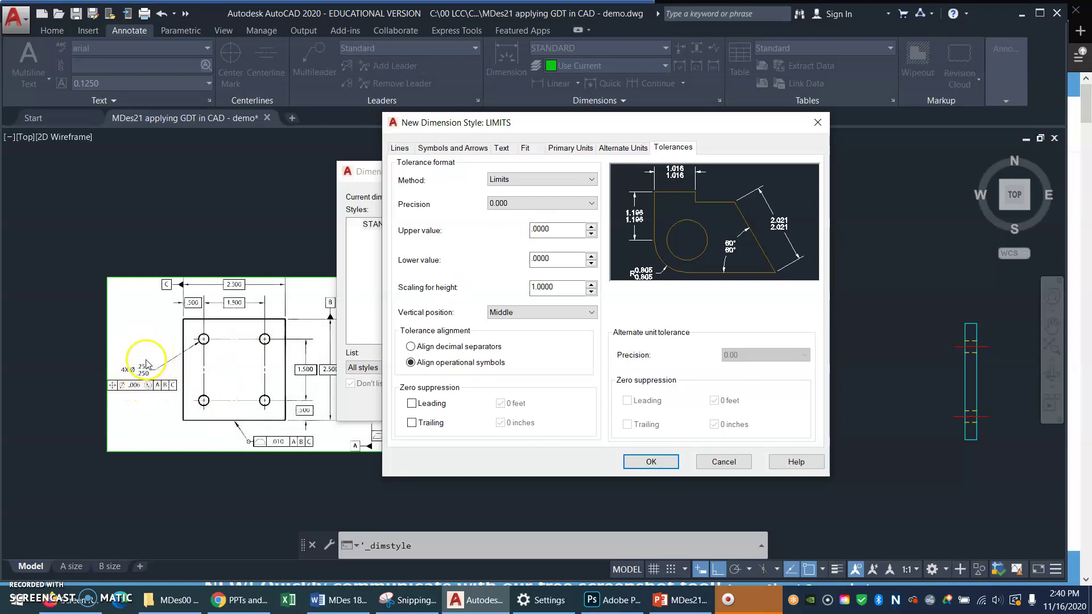
left_click(541, 229)
type("5")
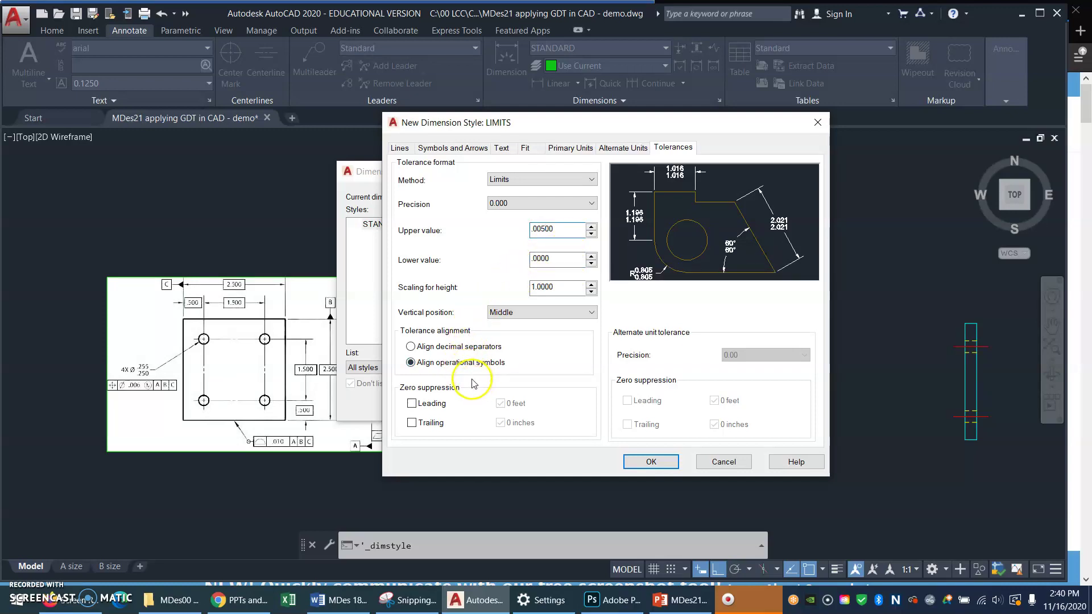
left_click(412, 403)
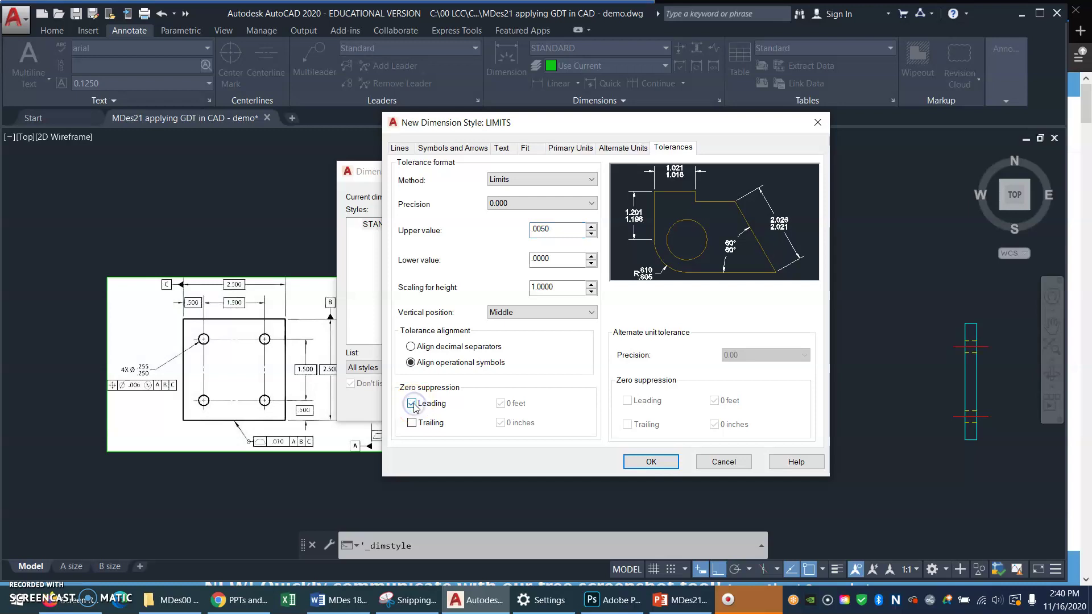
left_click(667, 466)
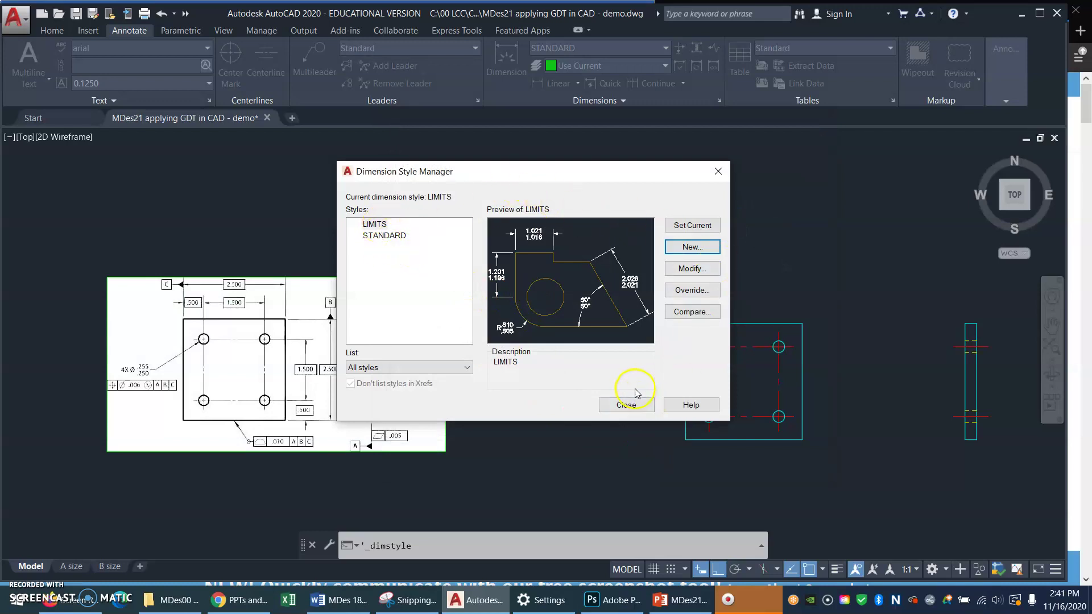
left_click(627, 406)
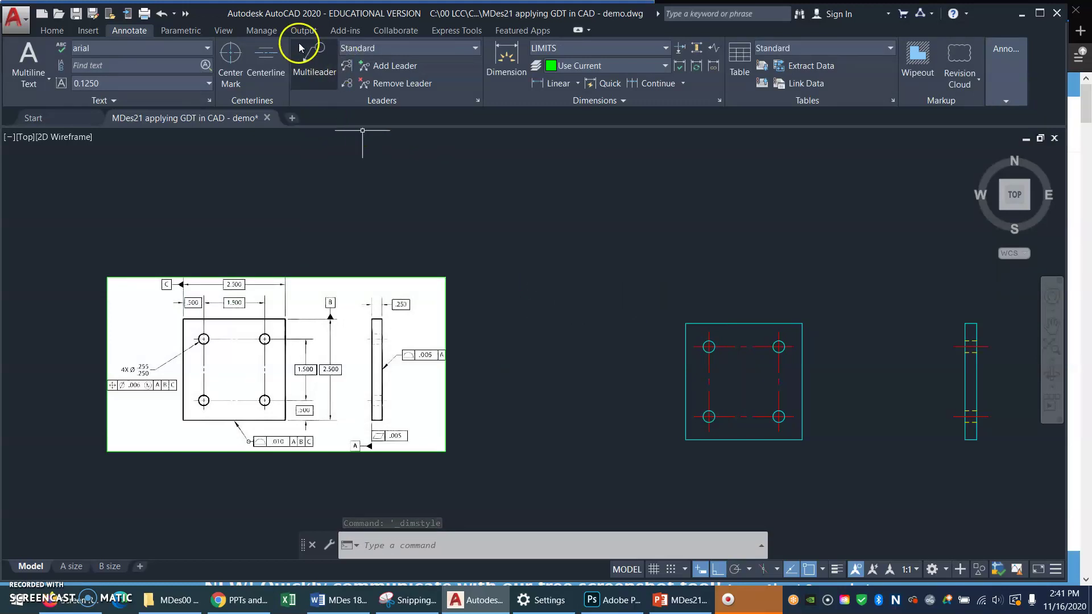
Step: Add a diameter dimension to the plate's upper-left hole, prefix its text with 4X, and place it outside the plate's left edge
left_click(578, 83)
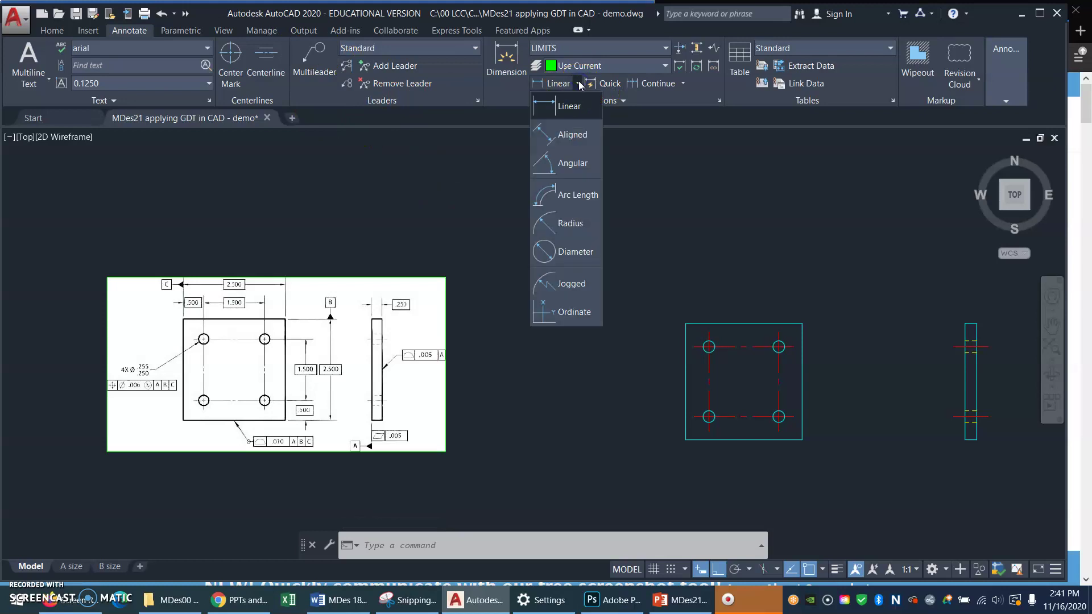
left_click(583, 253)
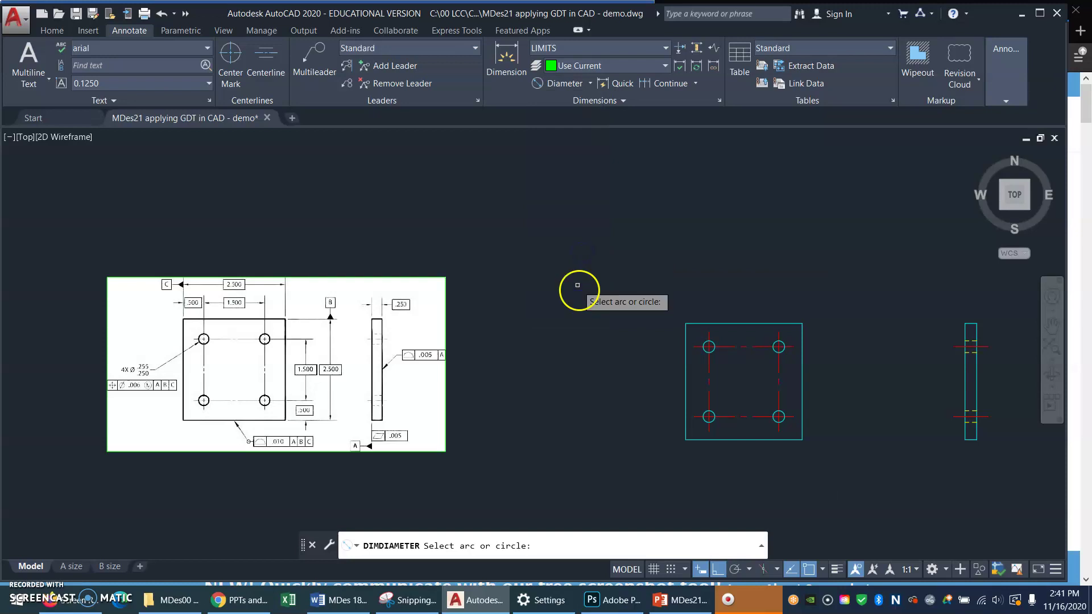
left_click(708, 347)
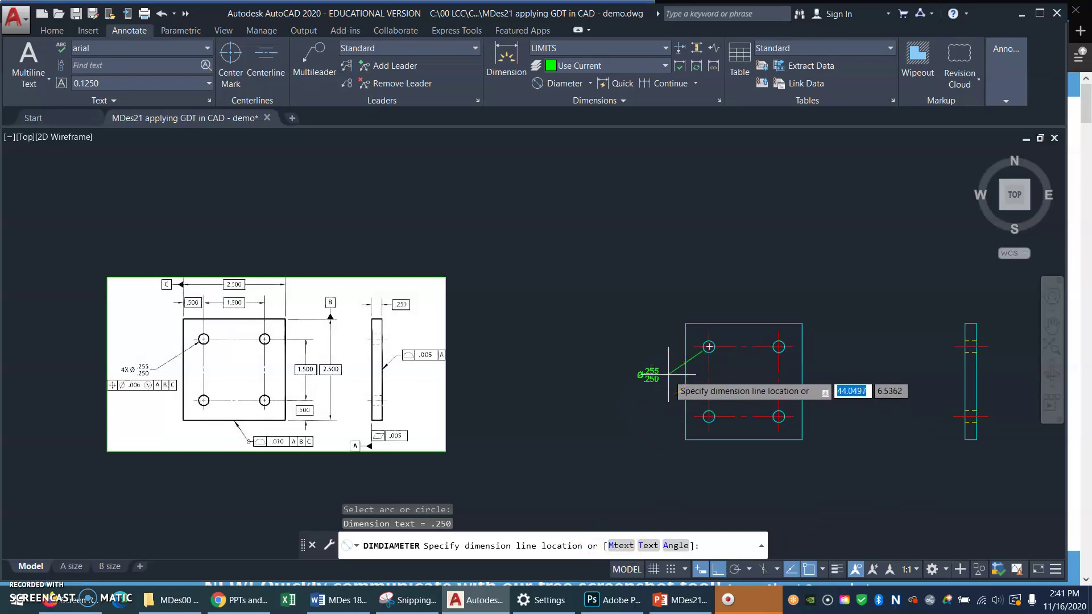
type("M")
key("Return")
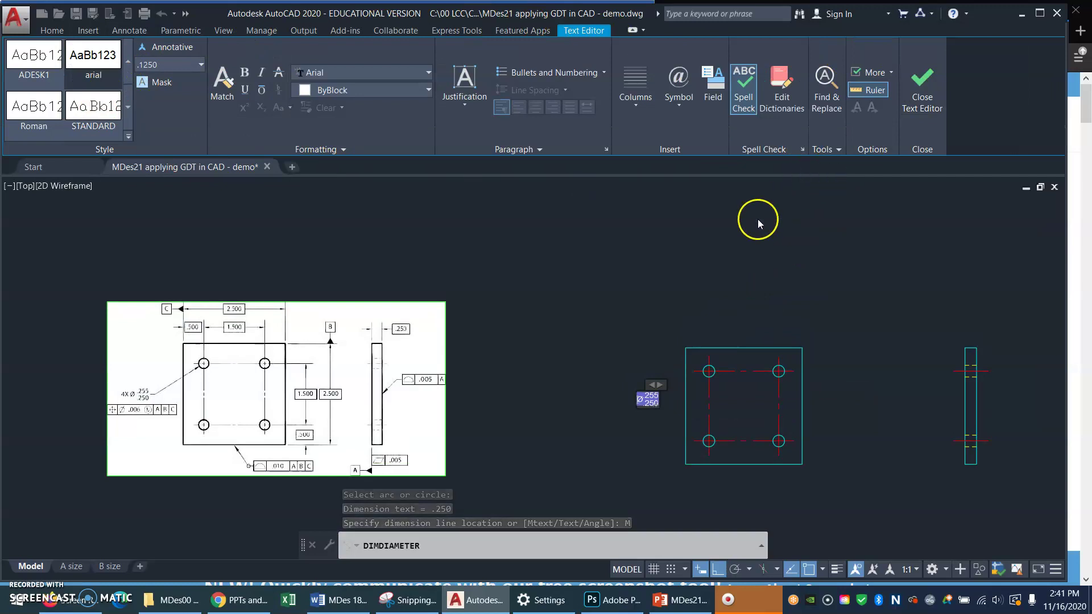
type("4")
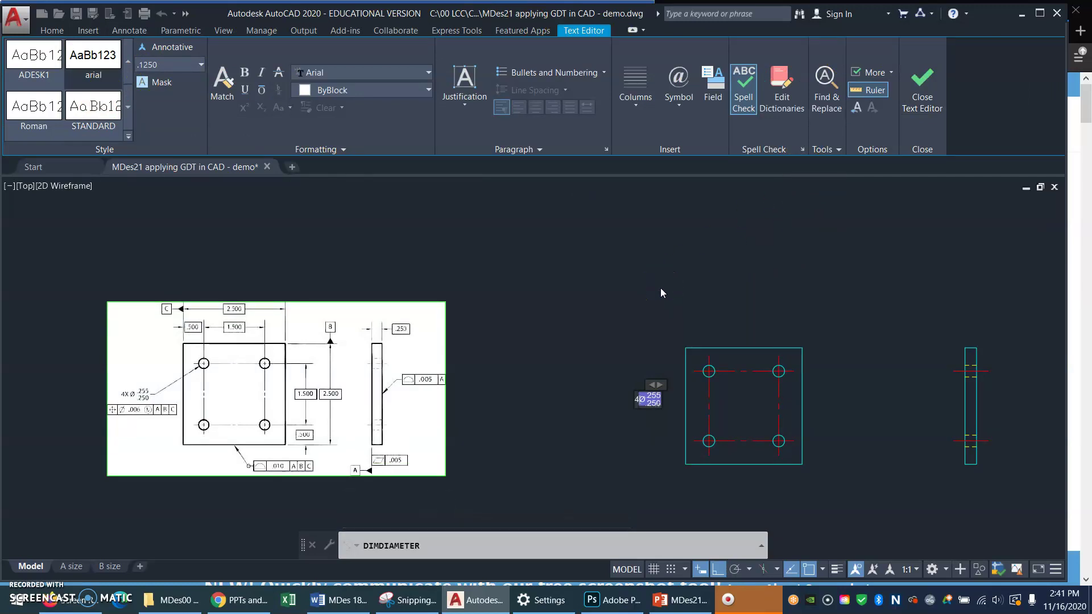
type("X")
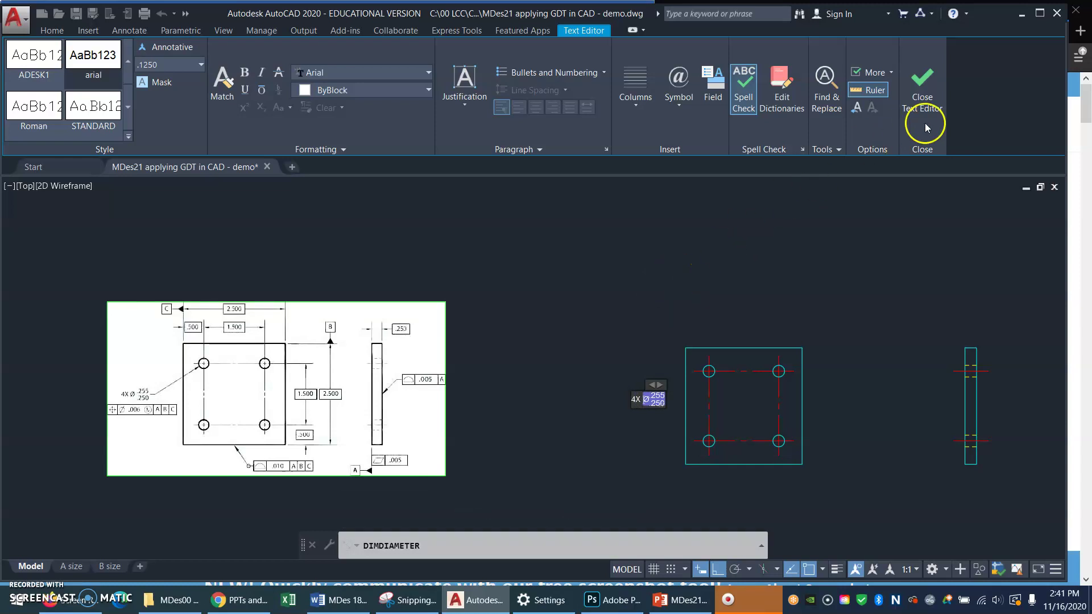
left_click(923, 78)
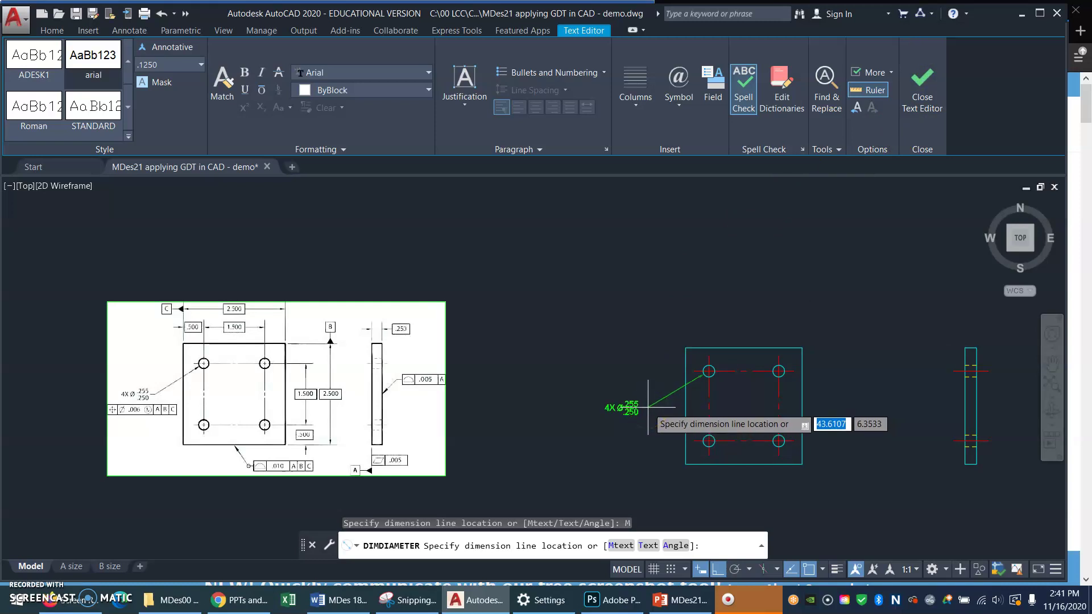
left_click(648, 408)
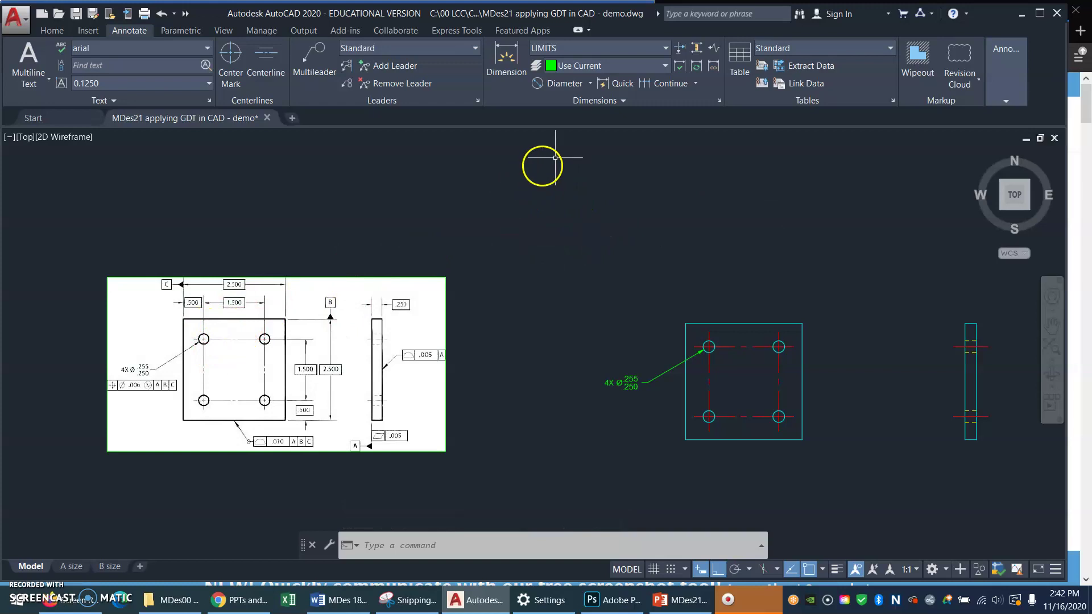
Step: Create another dimension style named BASIC, starting from STANDARD
left_click(720, 101)
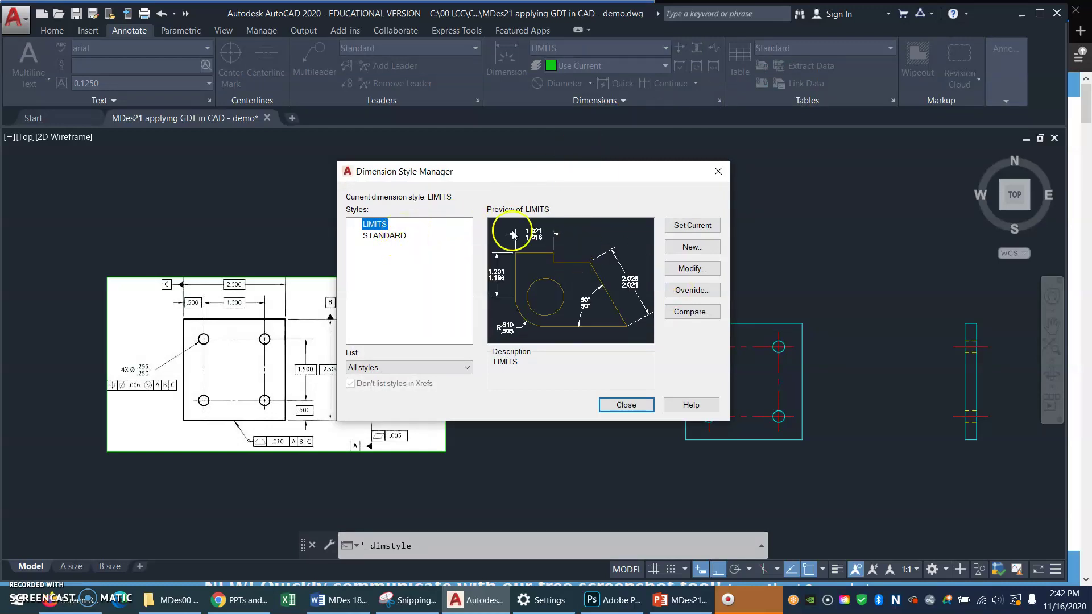
left_click(398, 236)
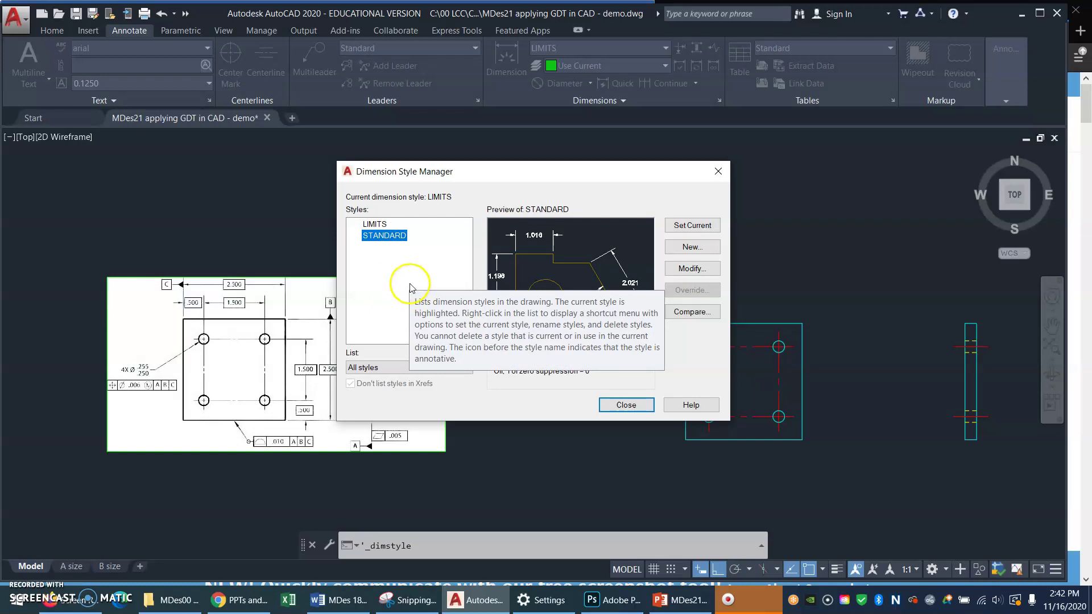
left_click(703, 250)
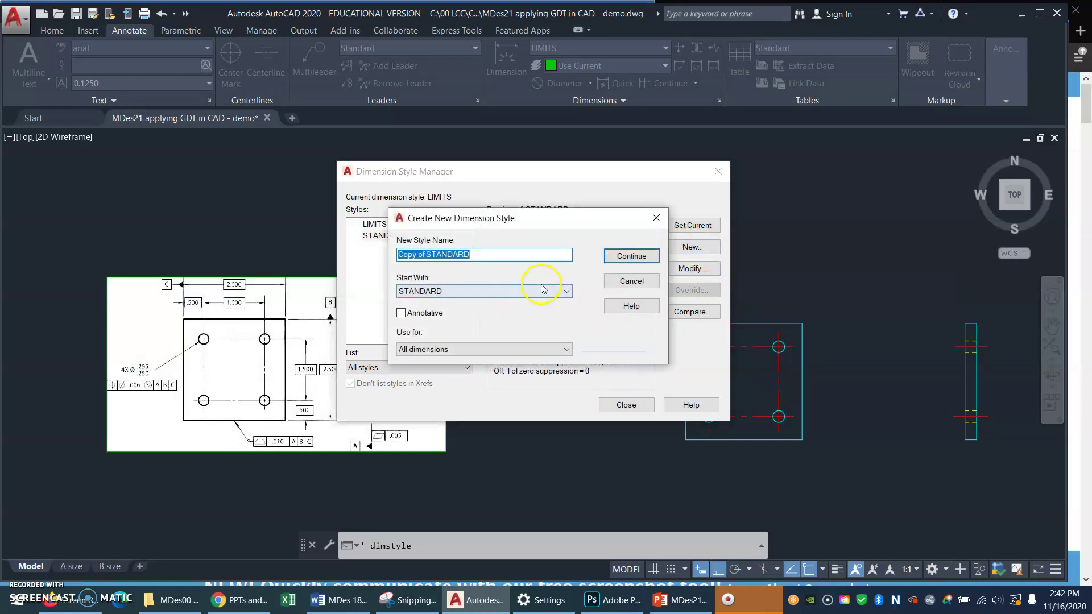
type("BASIC")
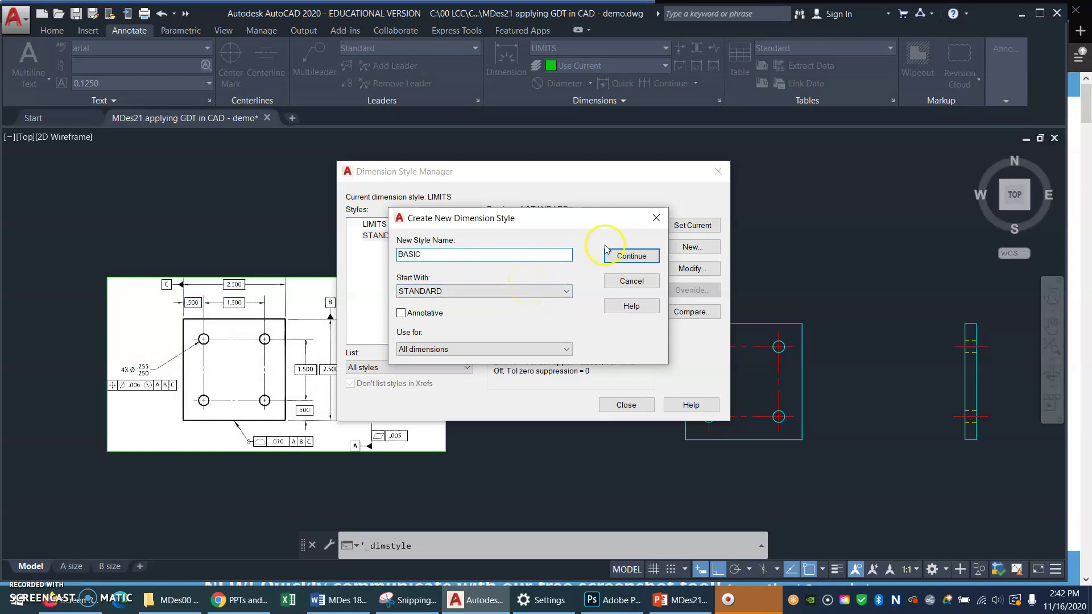
left_click(639, 260)
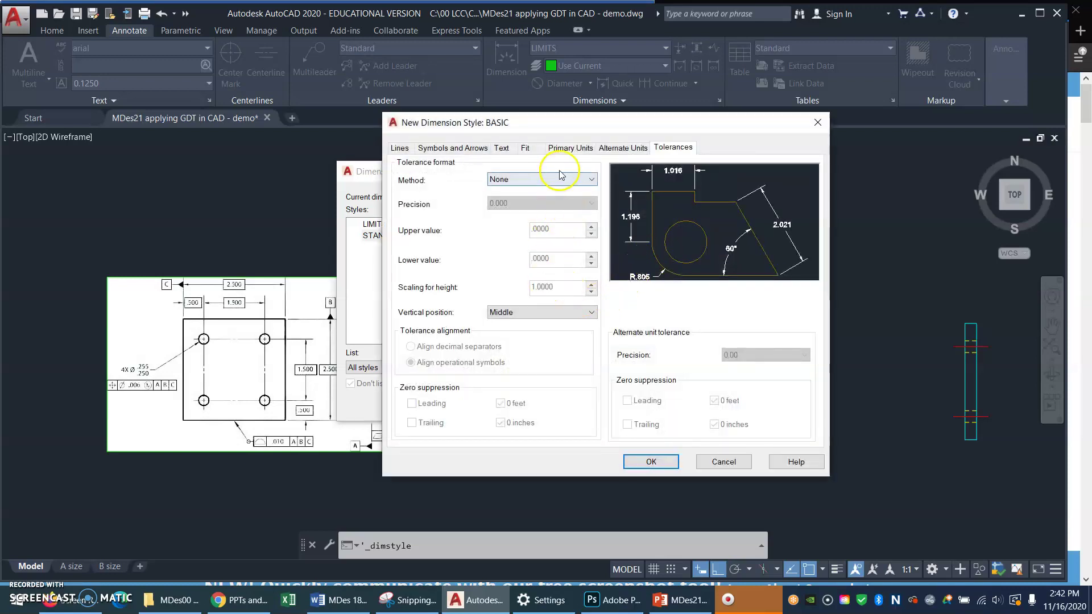
Step: Set the BASIC style's tolerance method to Basic, save the style and close the style manager
left_click(595, 180)
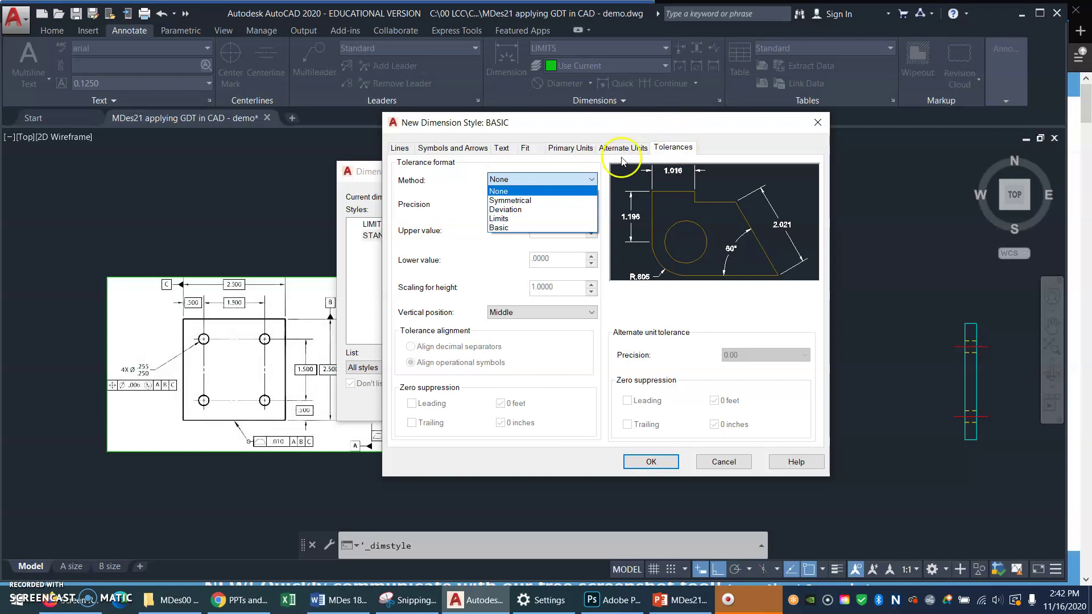
left_click(503, 227)
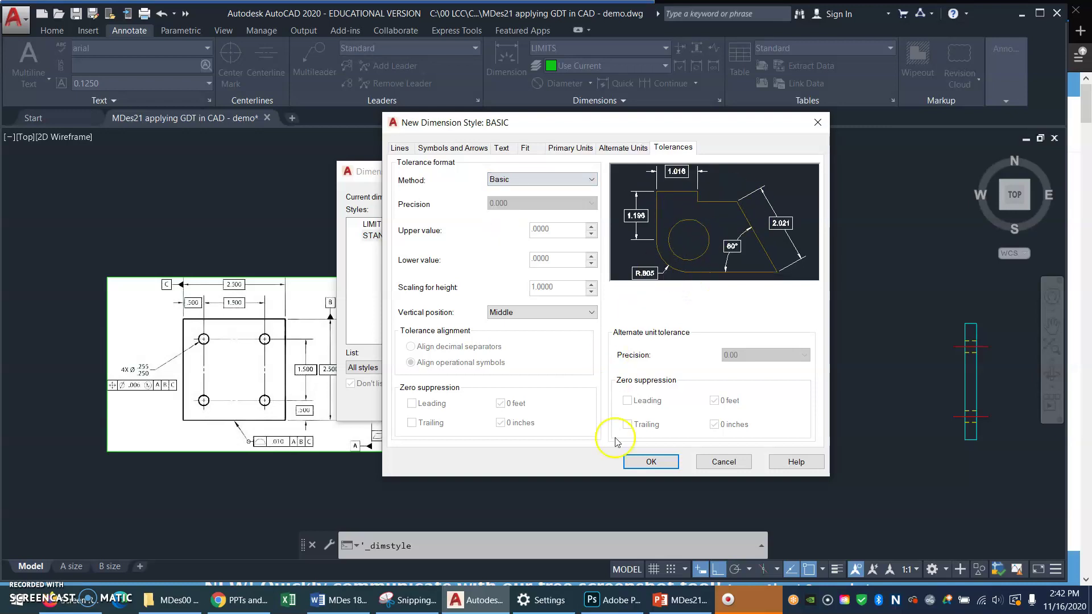
left_click(652, 463)
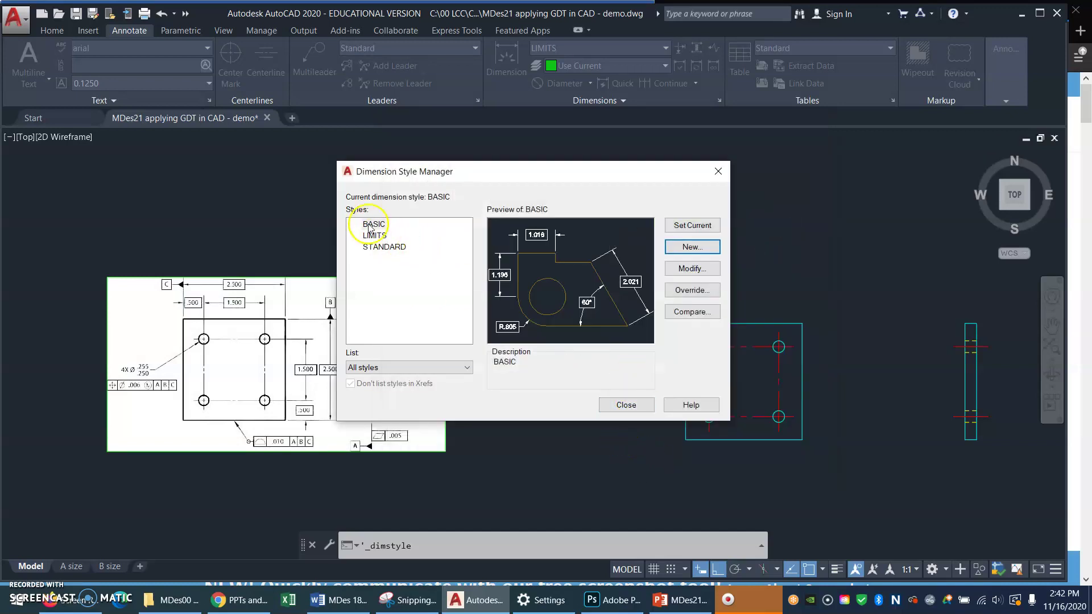
left_click(627, 405)
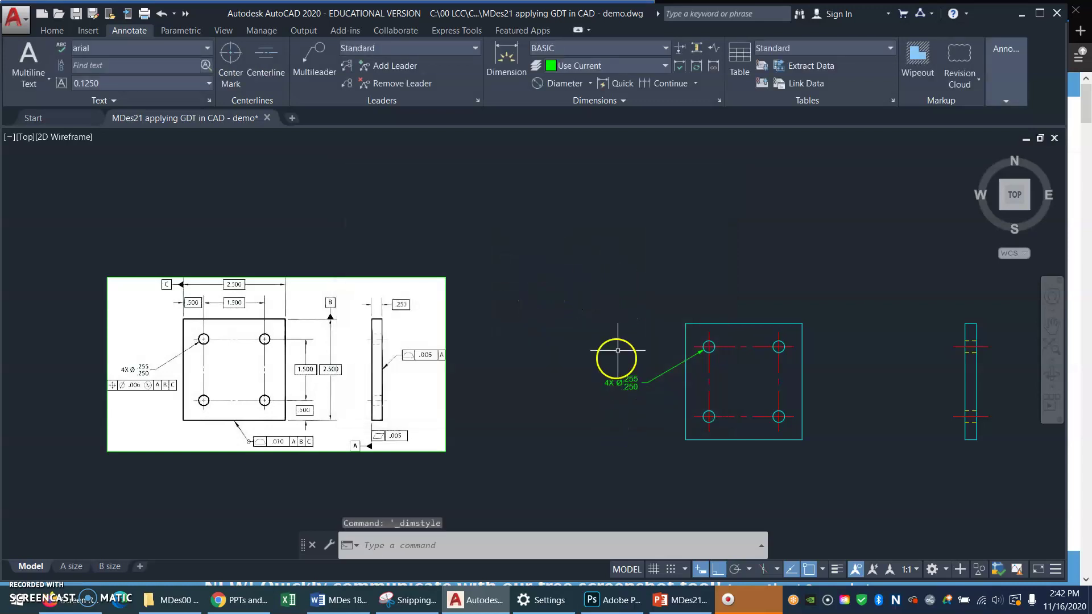
Step: Add a linear dimension for the plate's overall width between its top corners, placed well above the front view
left_click(590, 85)
left_click(568, 101)
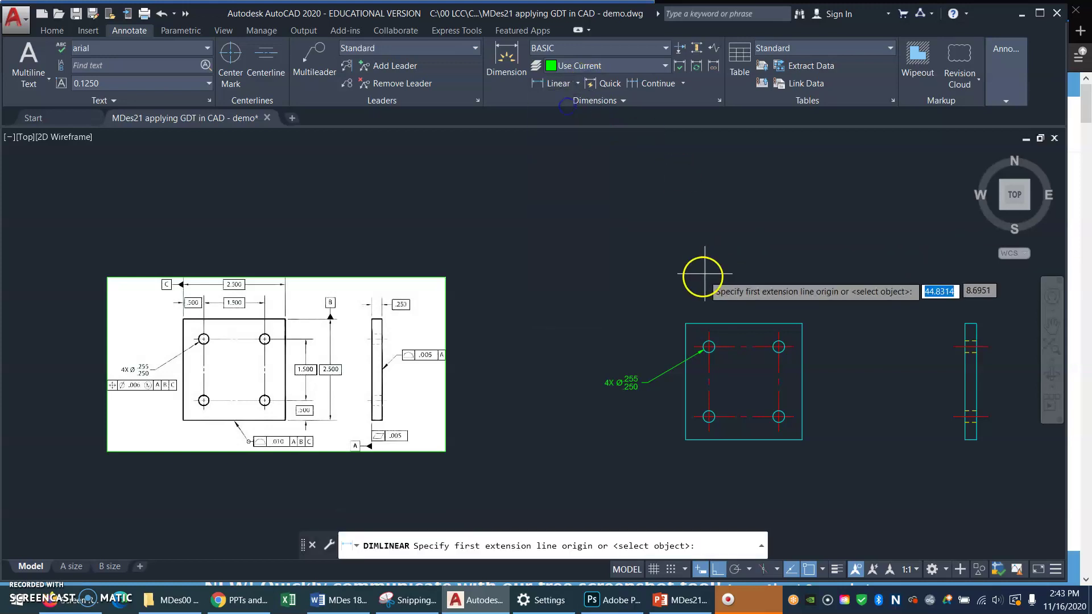
left_click(687, 322)
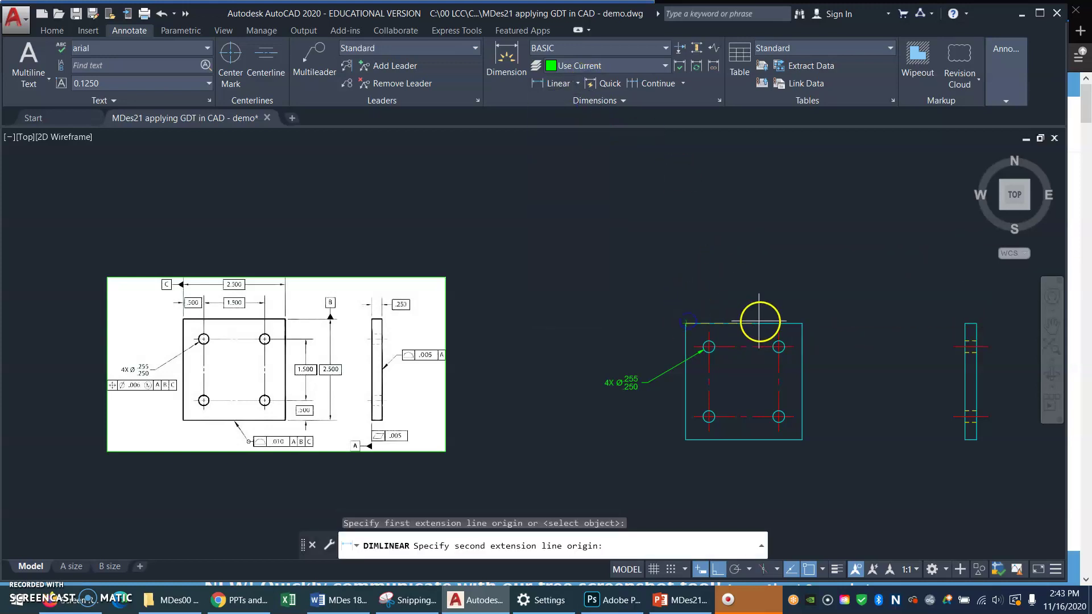
left_click(802, 323)
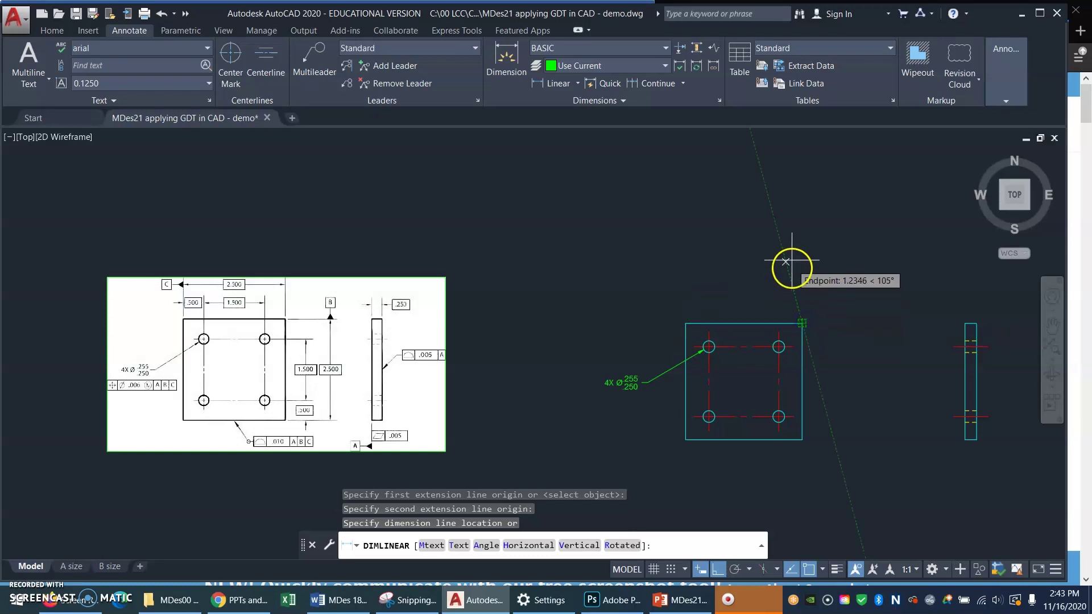
left_click(802, 234)
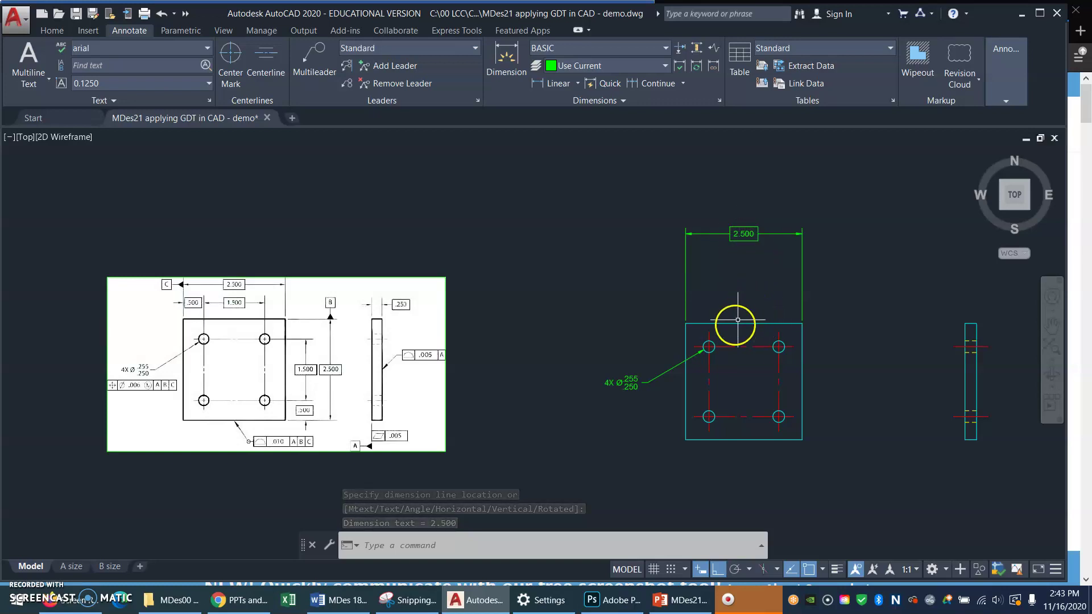
Step: Dimension the horizontal spacing between the upper holes' centerlines, placing it between the plate and the overall width dimension
key("Return")
left_click(710, 331)
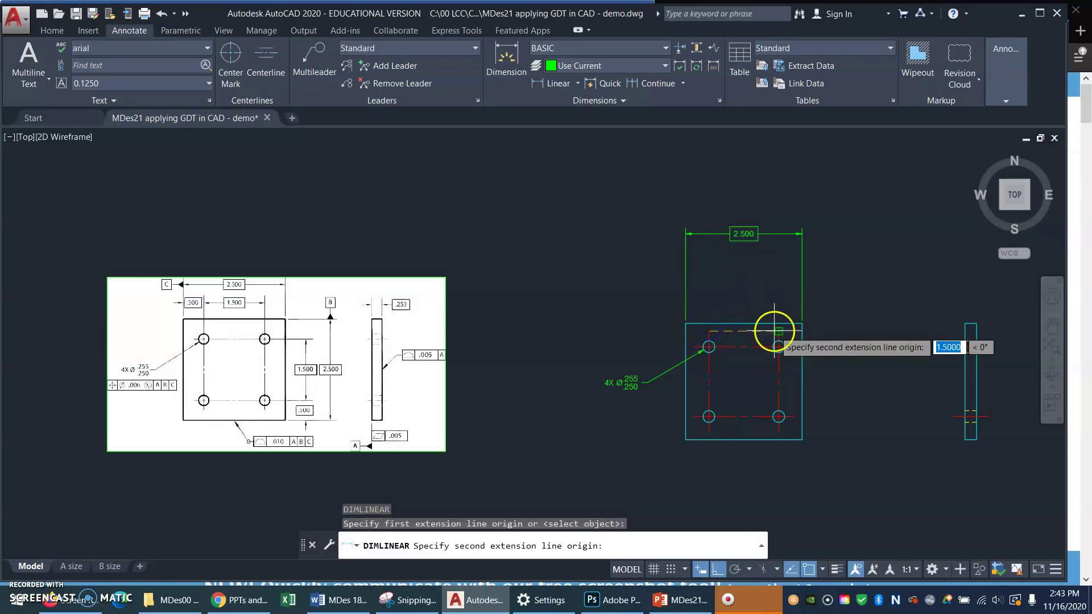
left_click(775, 330)
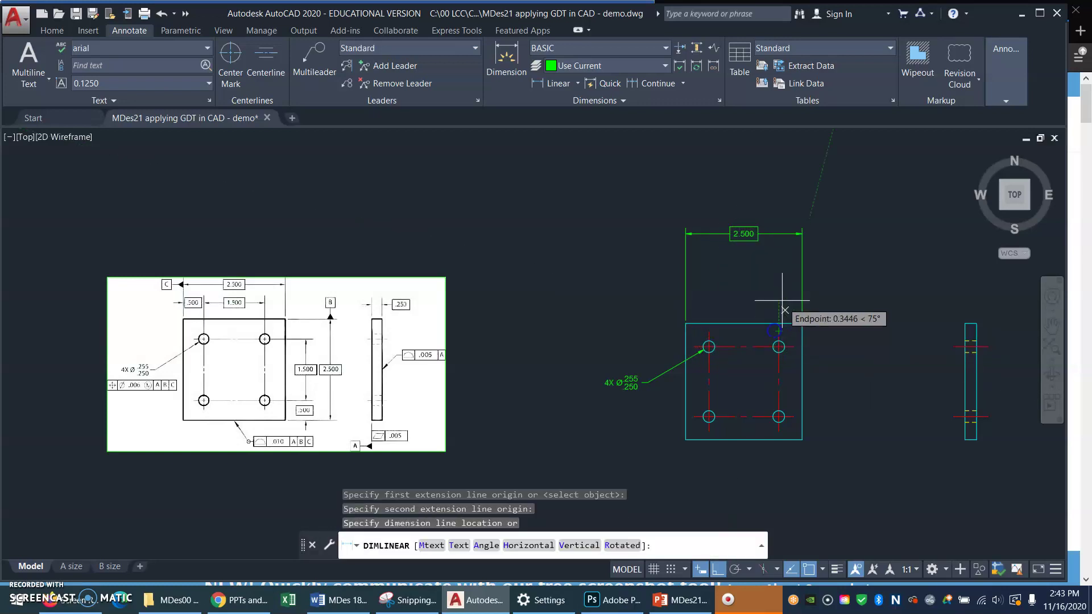
left_click(773, 264)
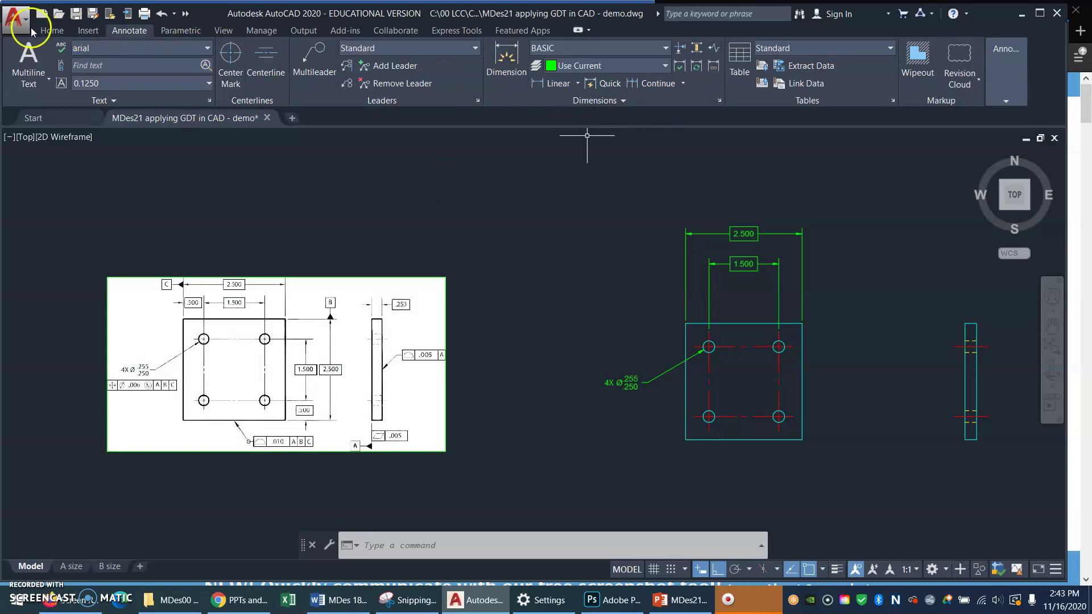
left_click(51, 31)
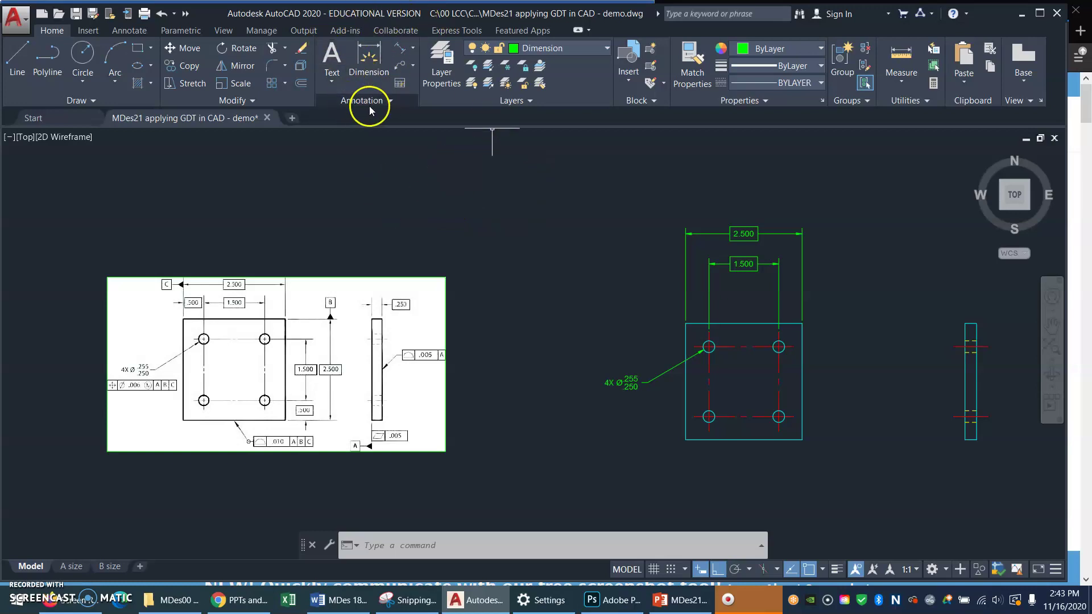
left_click(414, 52)
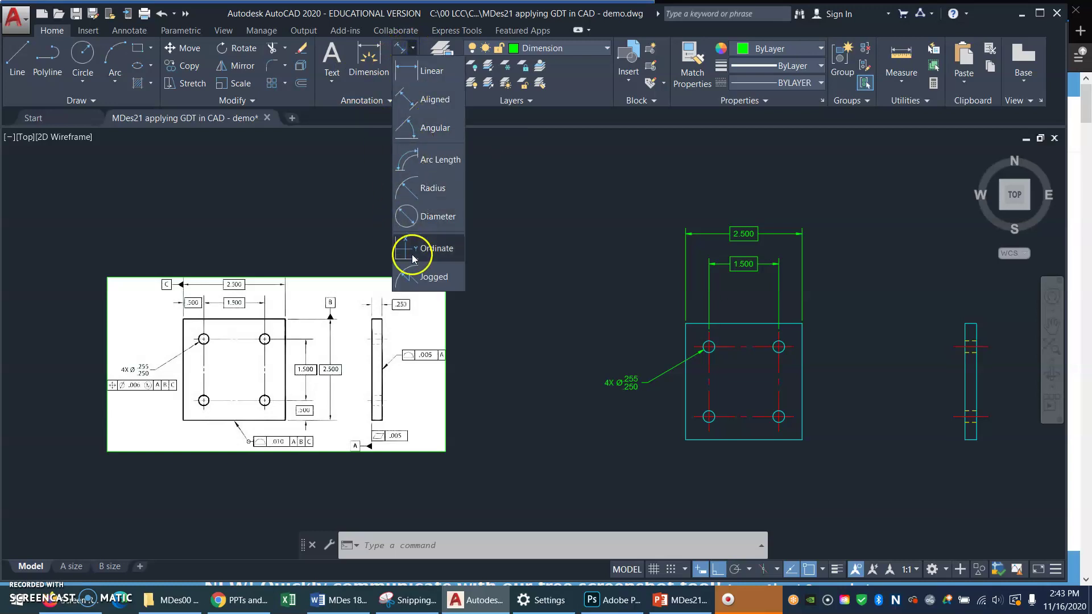
left_click(415, 47)
left_click(415, 47)
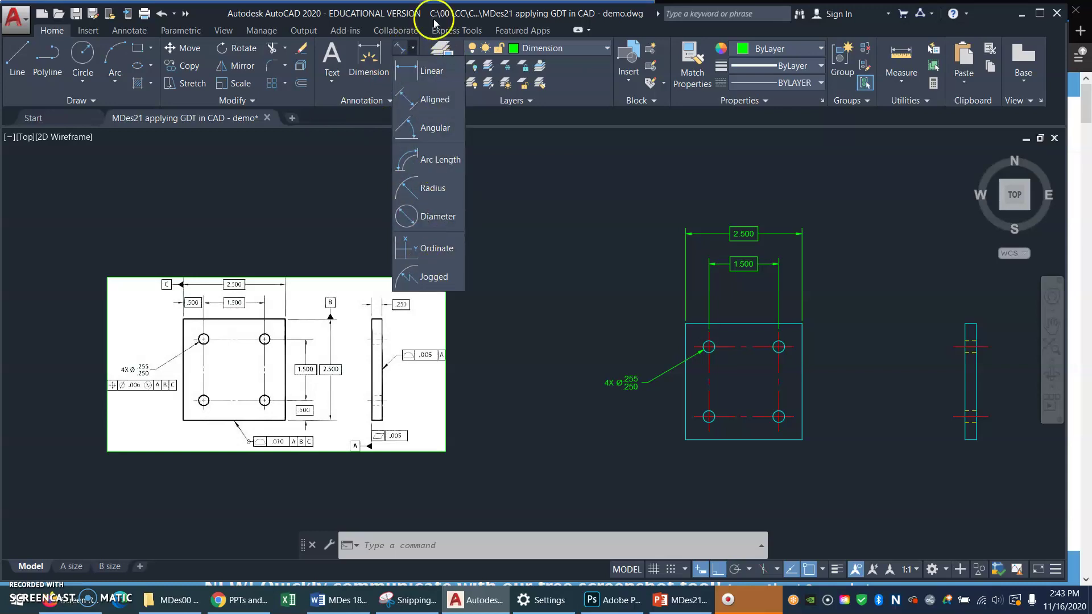
left_click(413, 50)
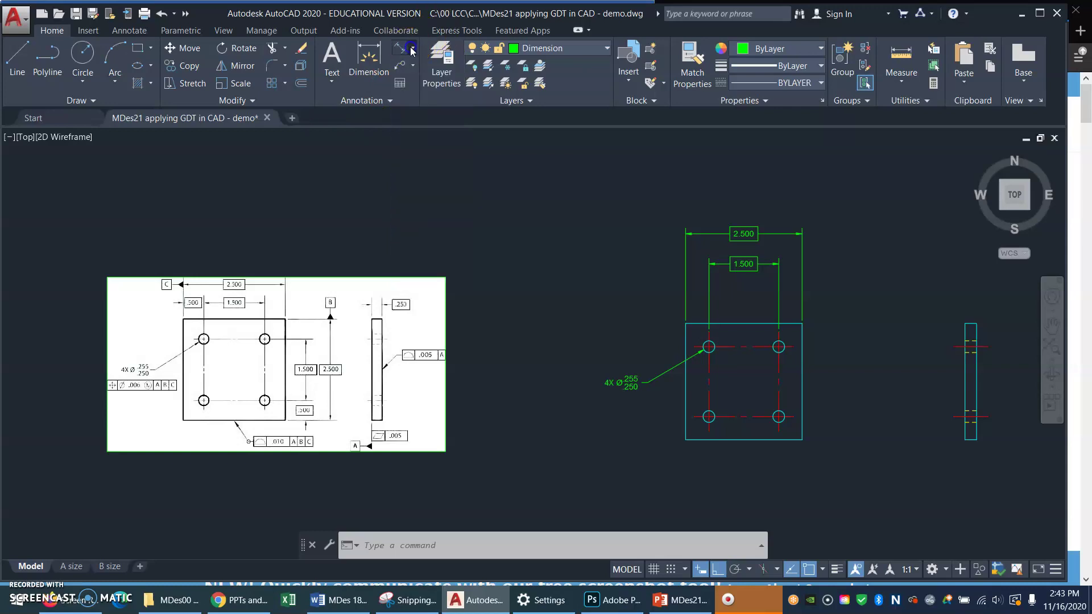
left_click(392, 101)
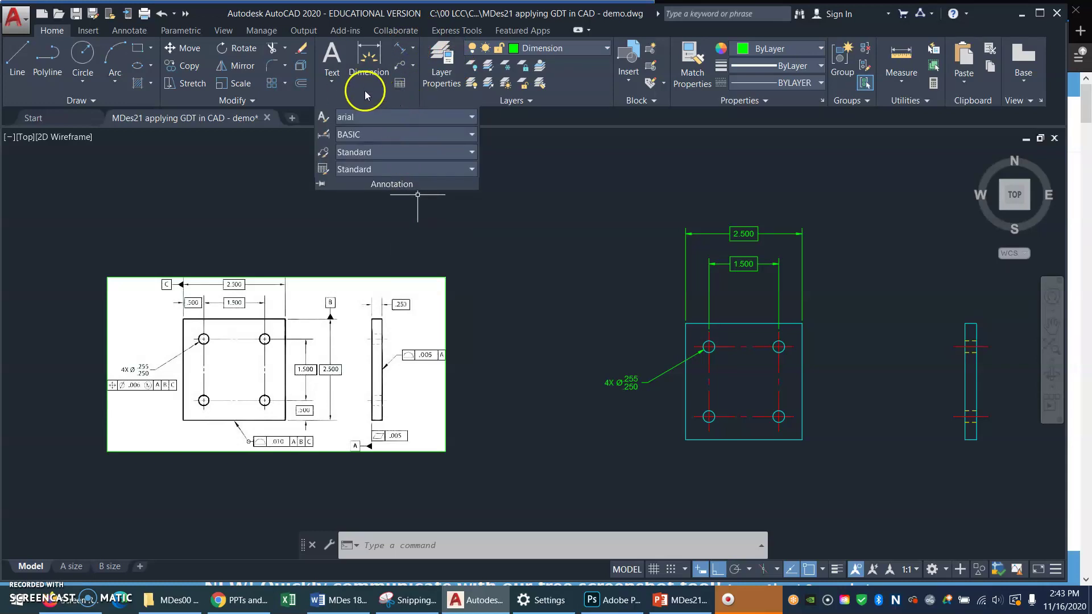
left_click(263, 171)
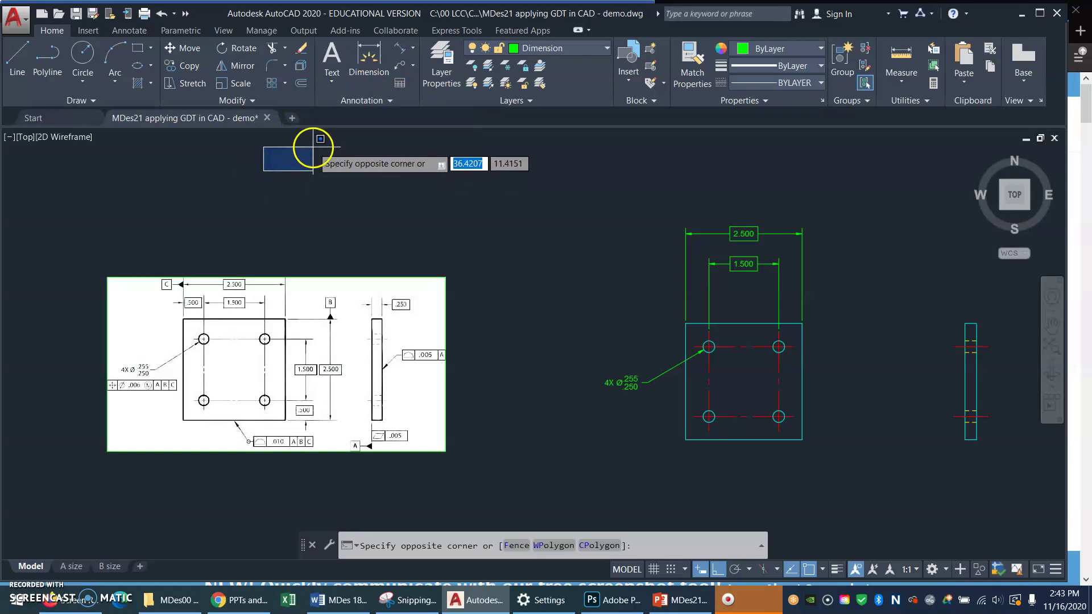
key("Escape")
left_click(256, 185)
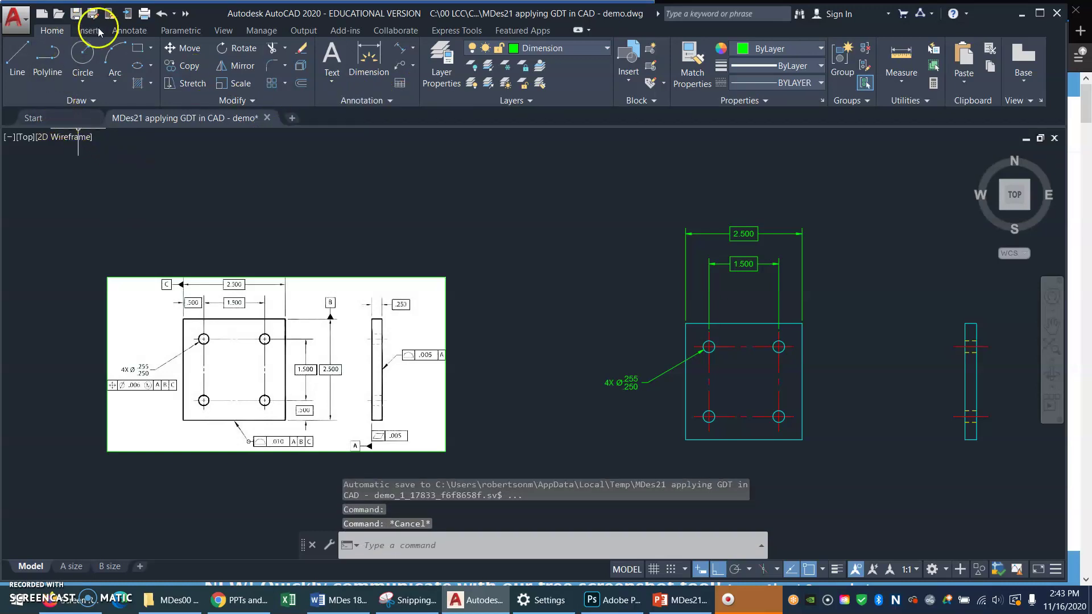
left_click(129, 31)
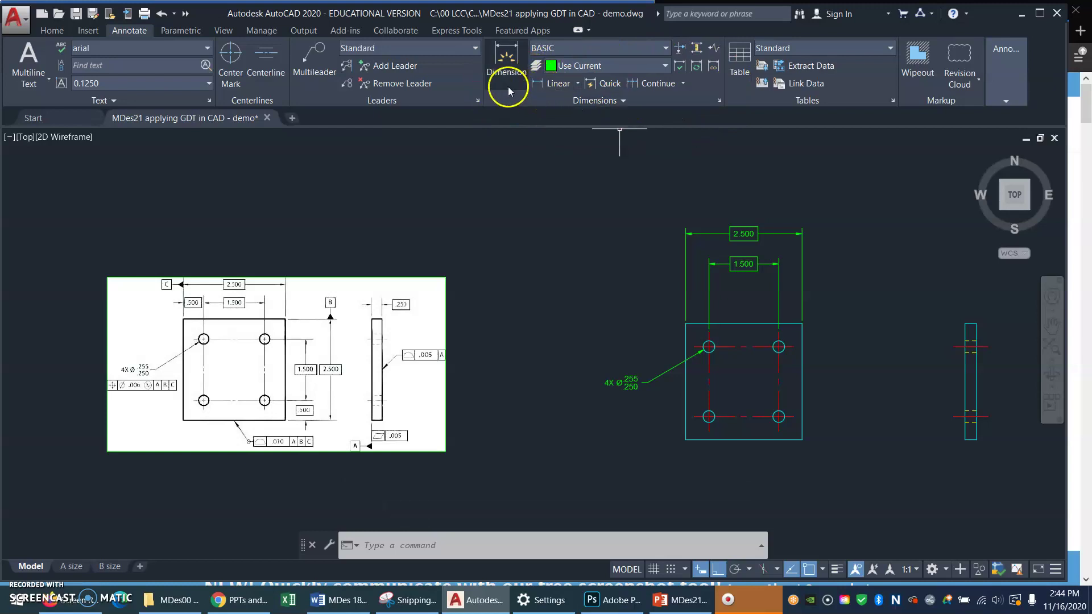
left_click(578, 85)
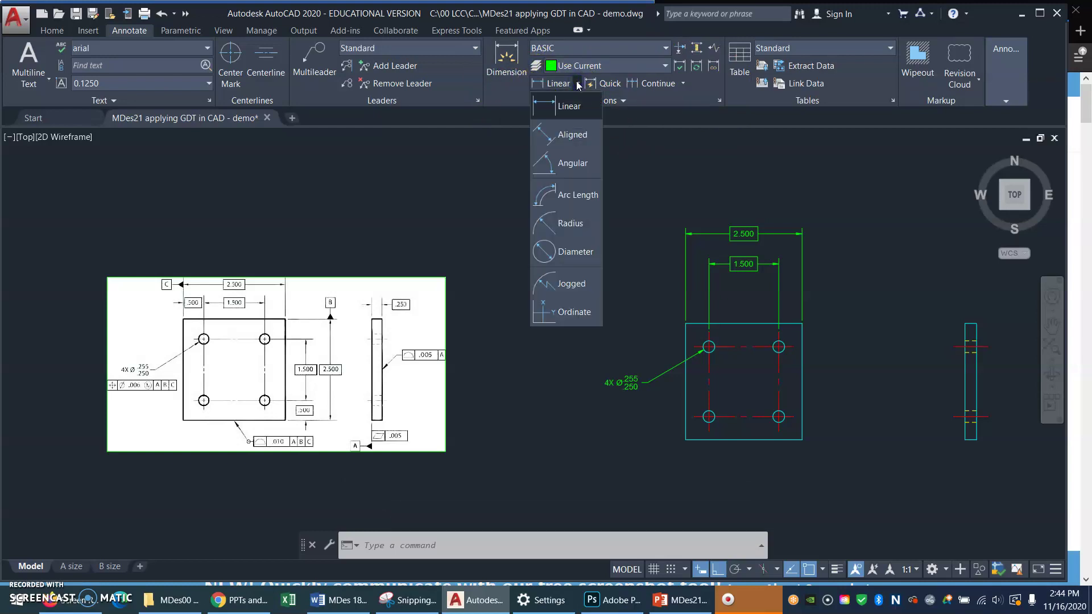
left_click(578, 84)
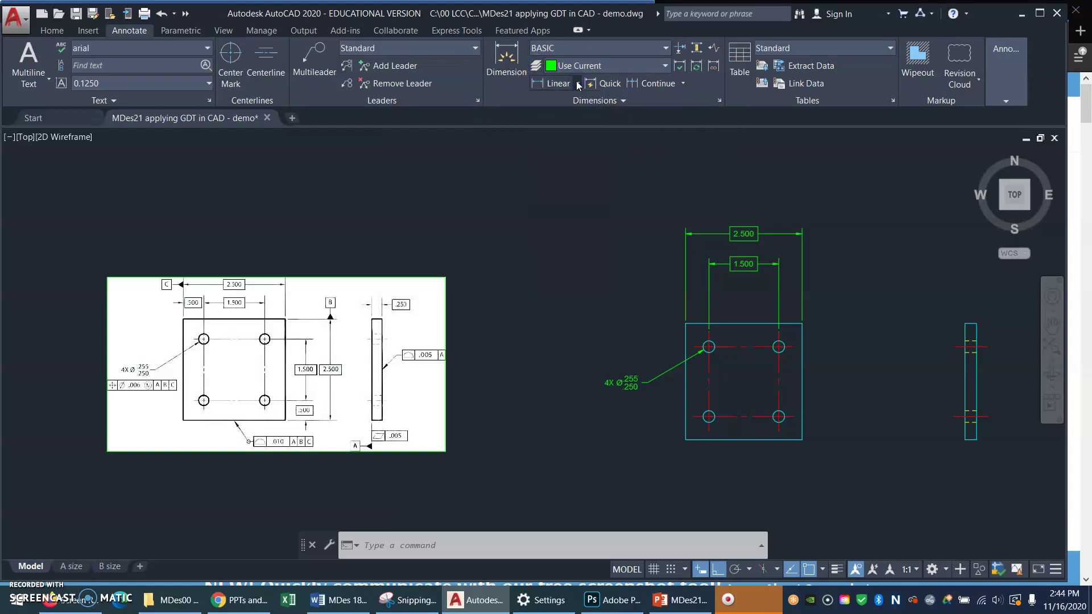
Step: Define a geometric tolerance with the position symbol, a diameter tolerance zone of .006 and the maximum material condition modifier (M)
left_click(622, 100)
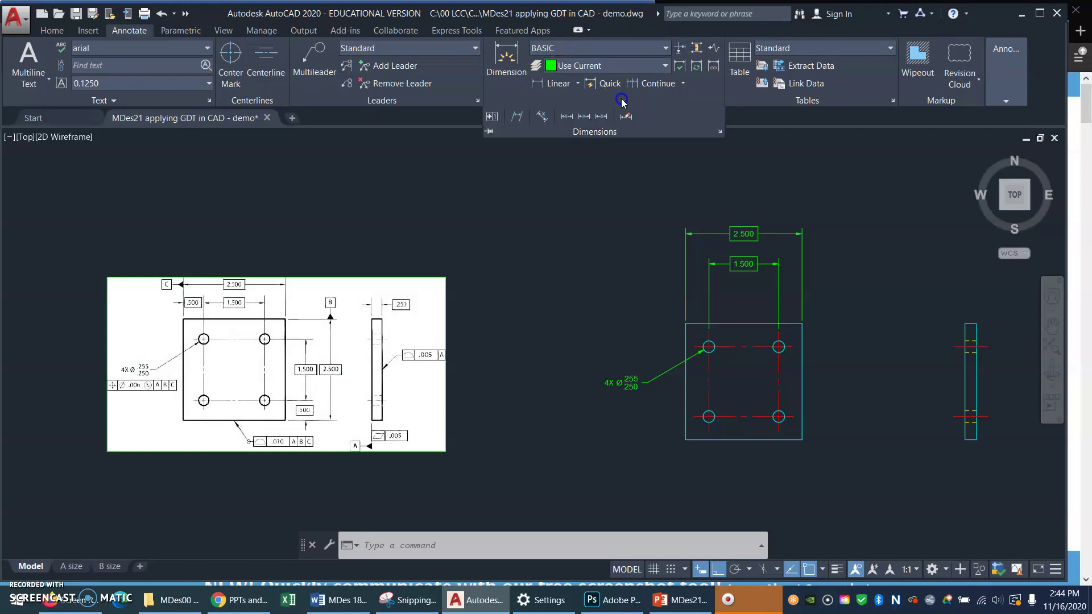
left_click(491, 118)
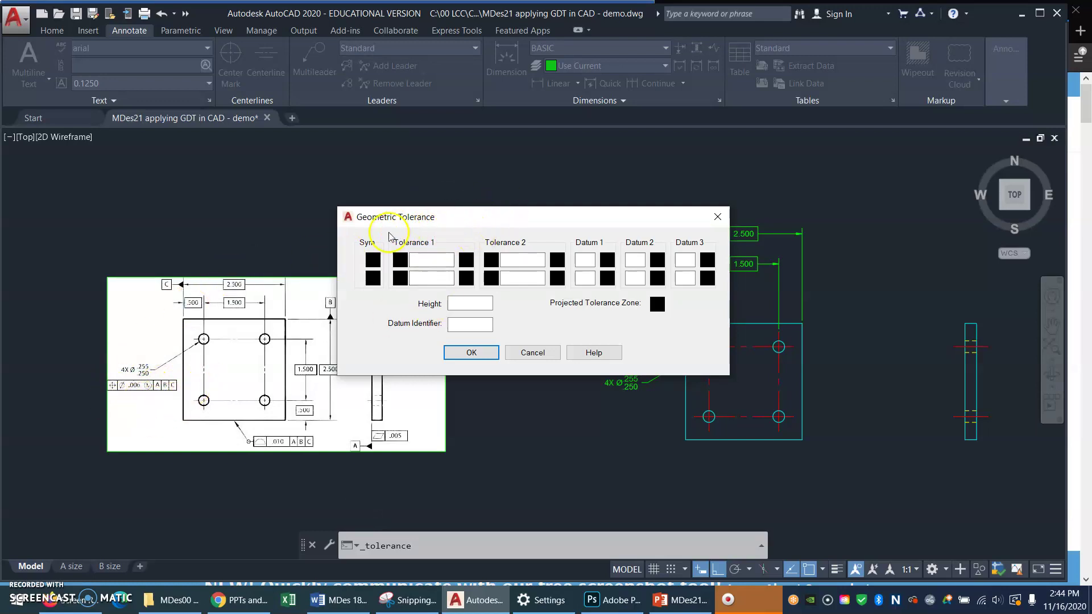
left_click(374, 260)
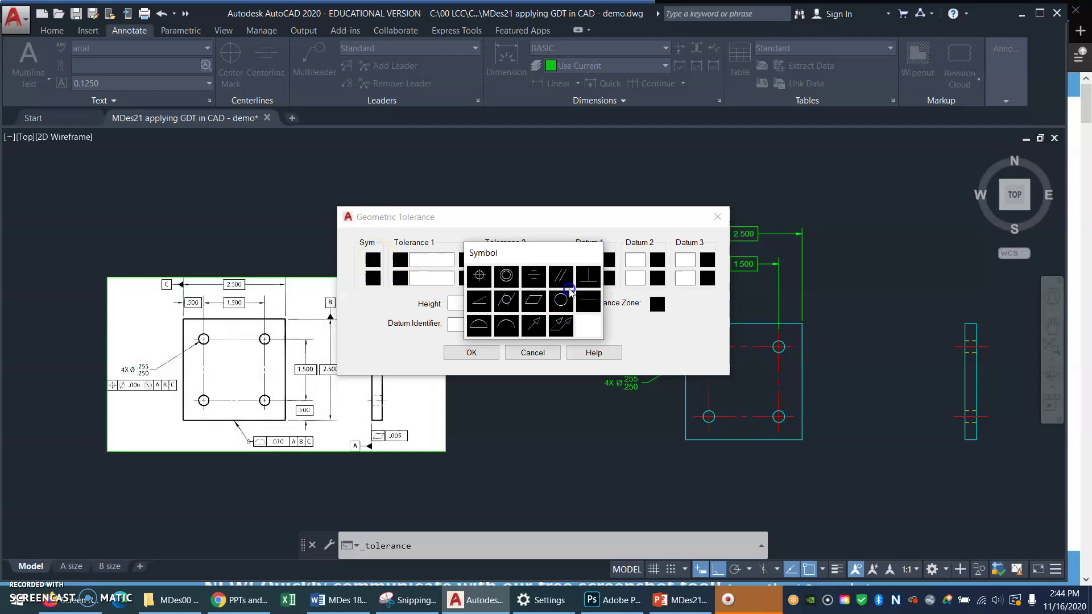
left_click(479, 276)
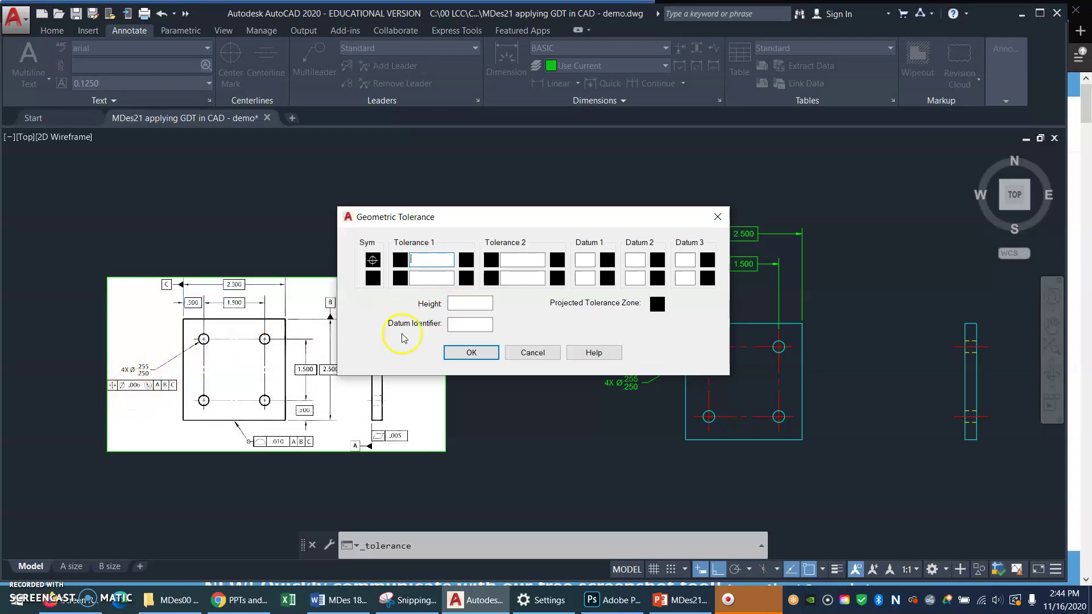
left_click(400, 260)
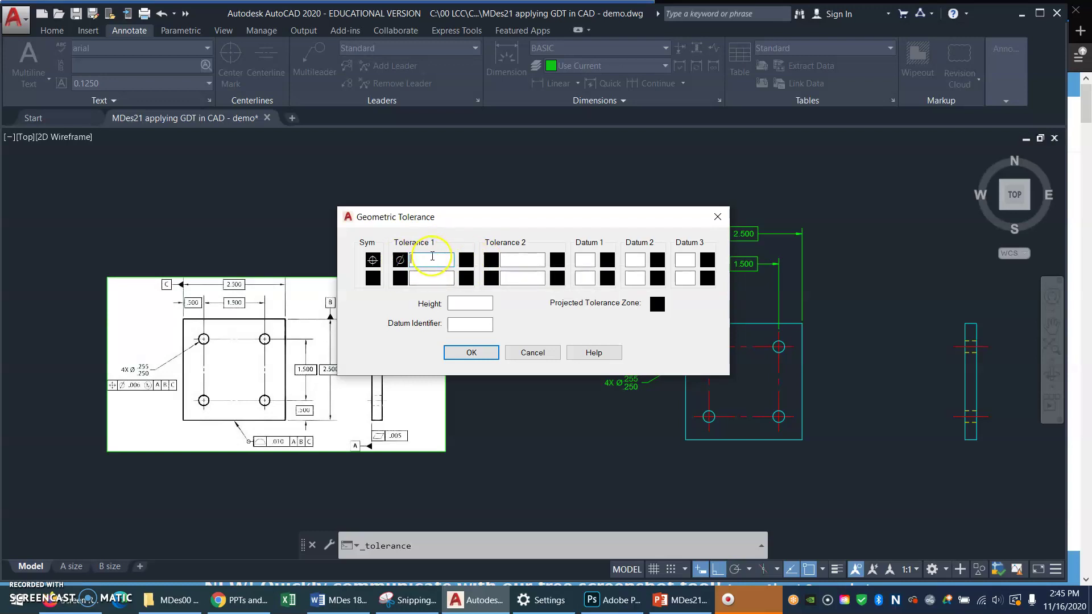
type(".006")
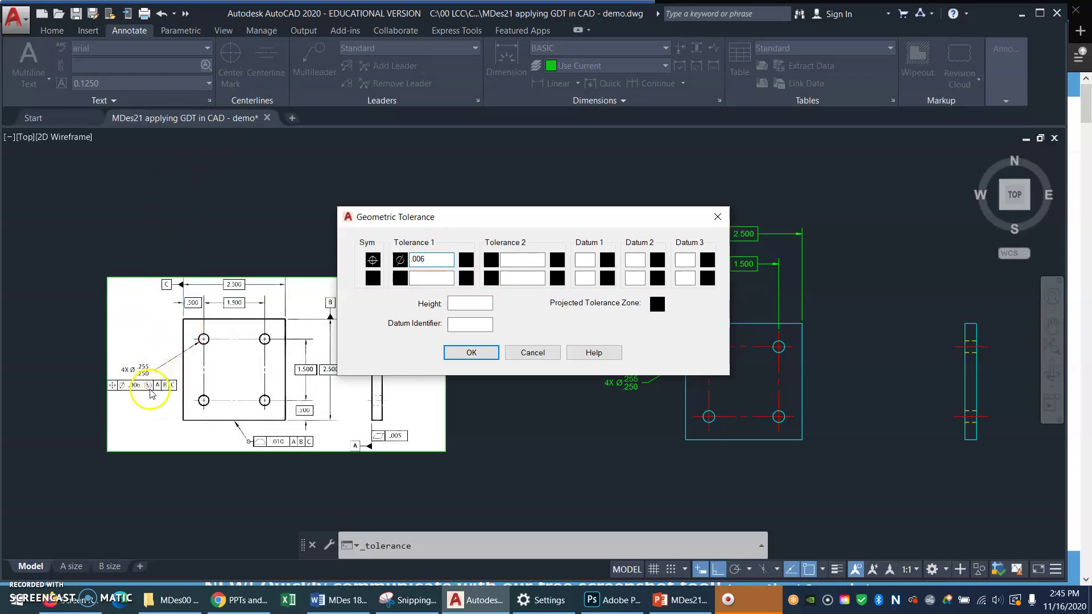
left_click(468, 261)
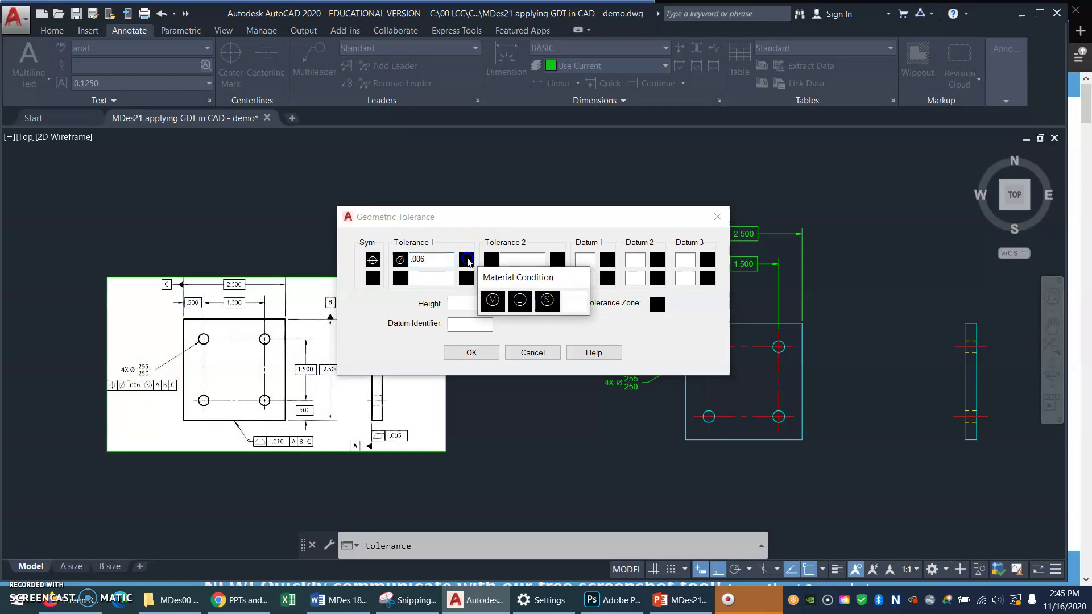
left_click(493, 300)
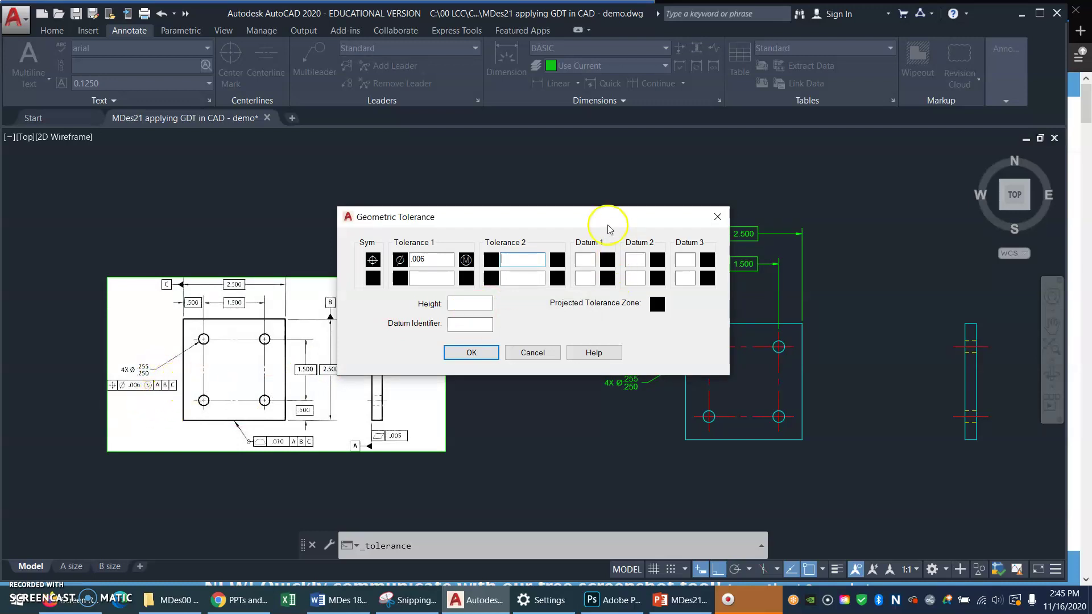
Step: Add datum references A, B and C to the position tolerance and place its frame just below the 4X hole diameter callout
left_click(588, 259)
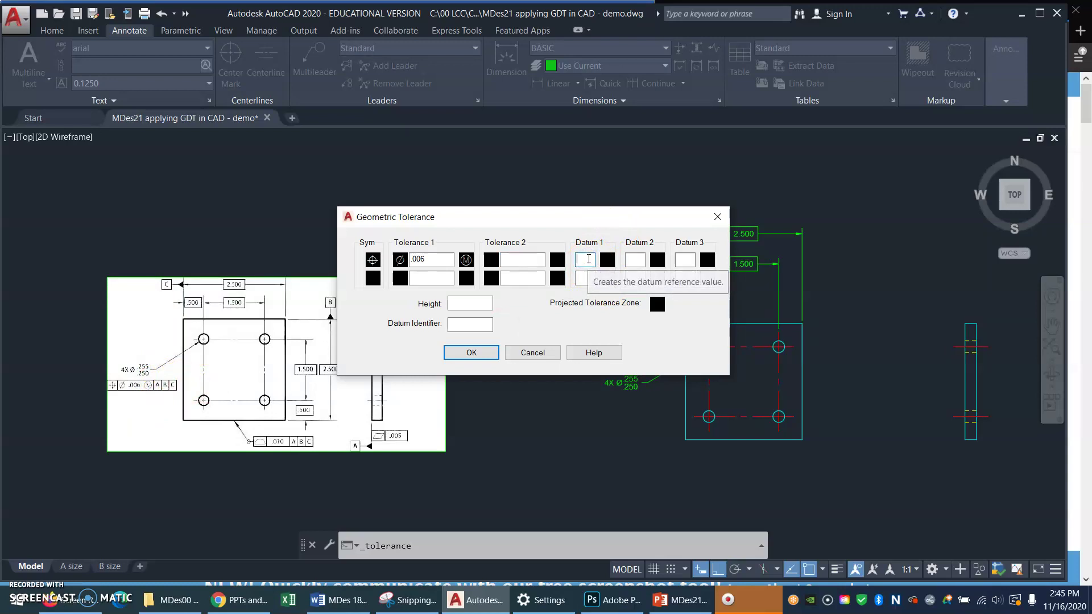
type("A")
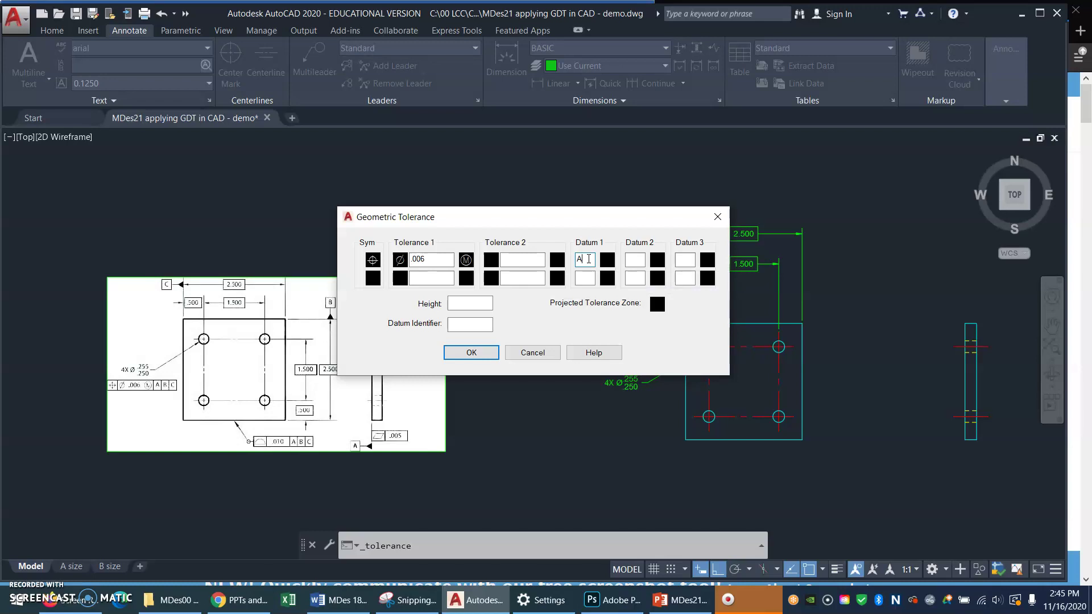
left_click(629, 259)
type("B")
left_click(686, 261)
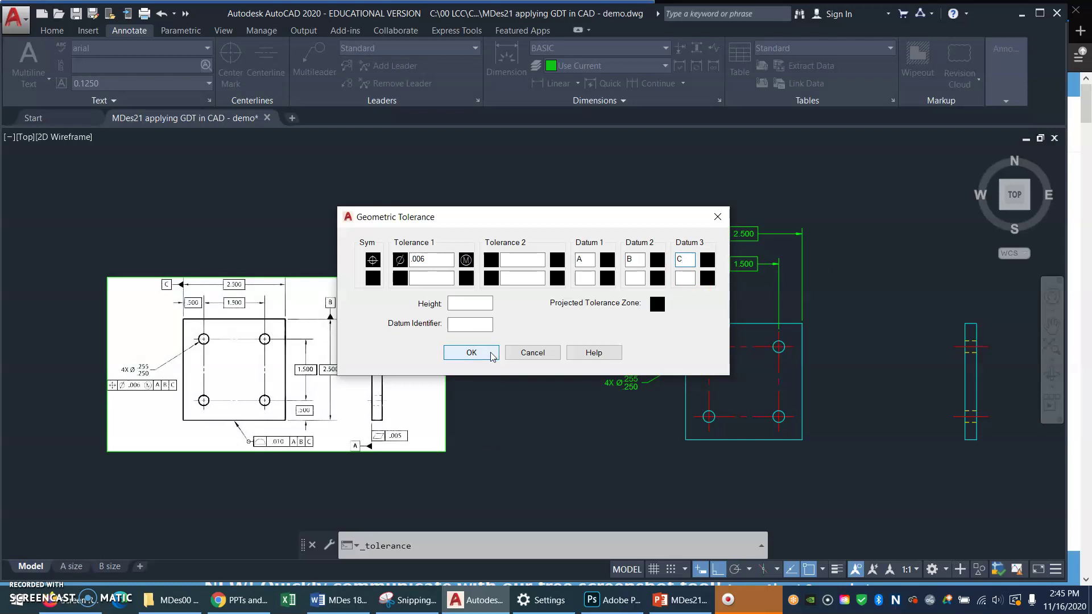
left_click(472, 353)
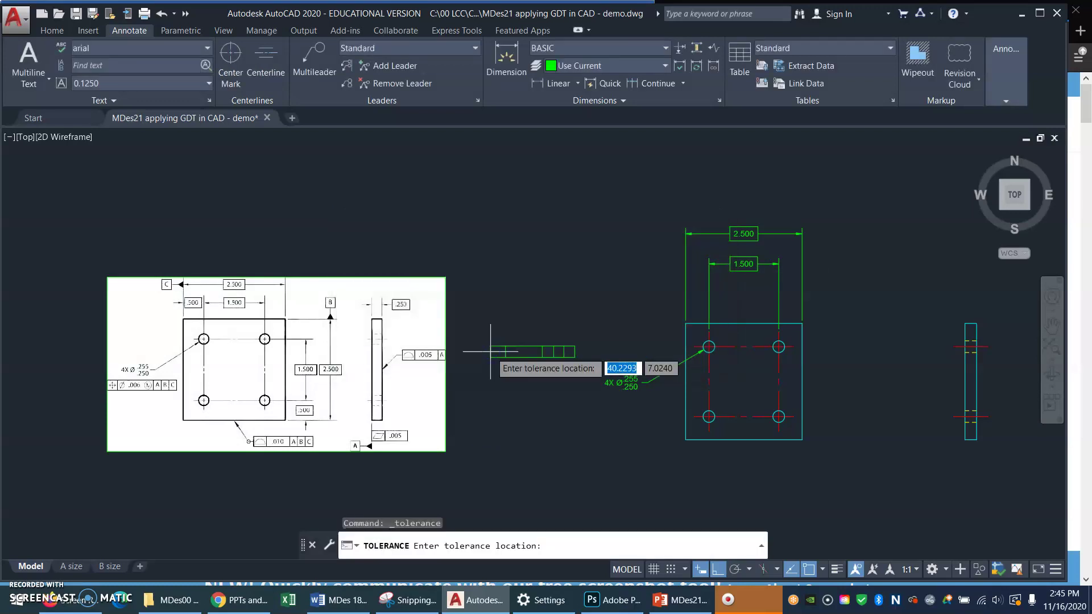
left_click(556, 403)
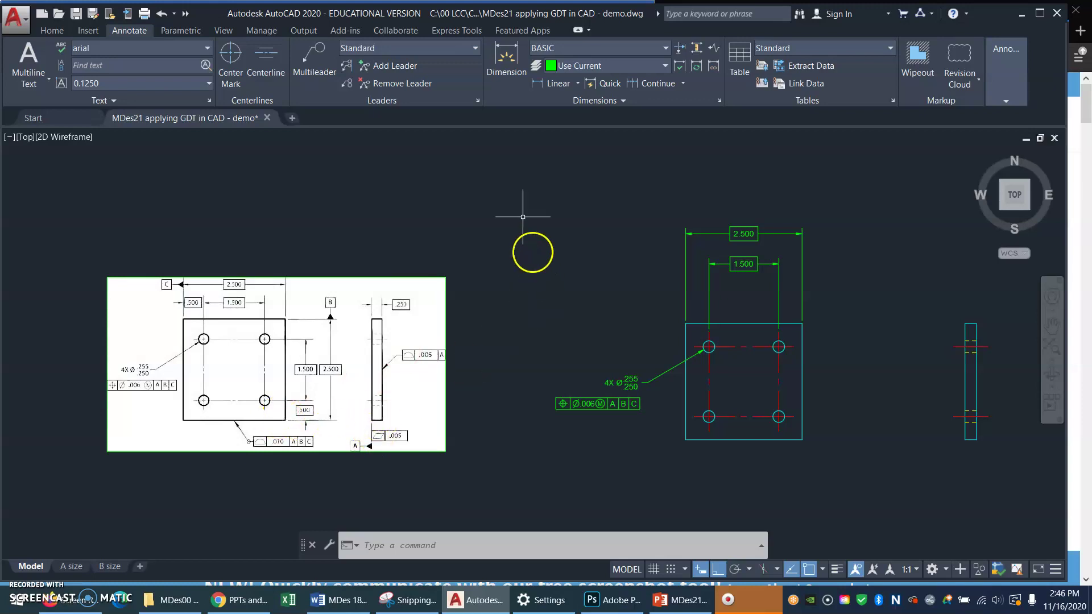
left_click(622, 101)
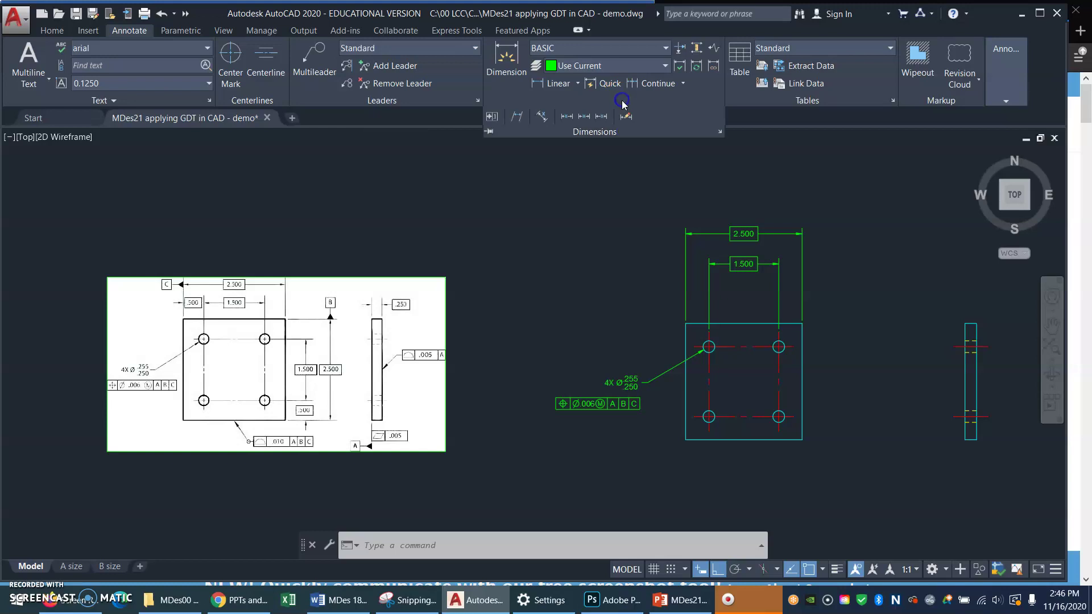
left_click(491, 117)
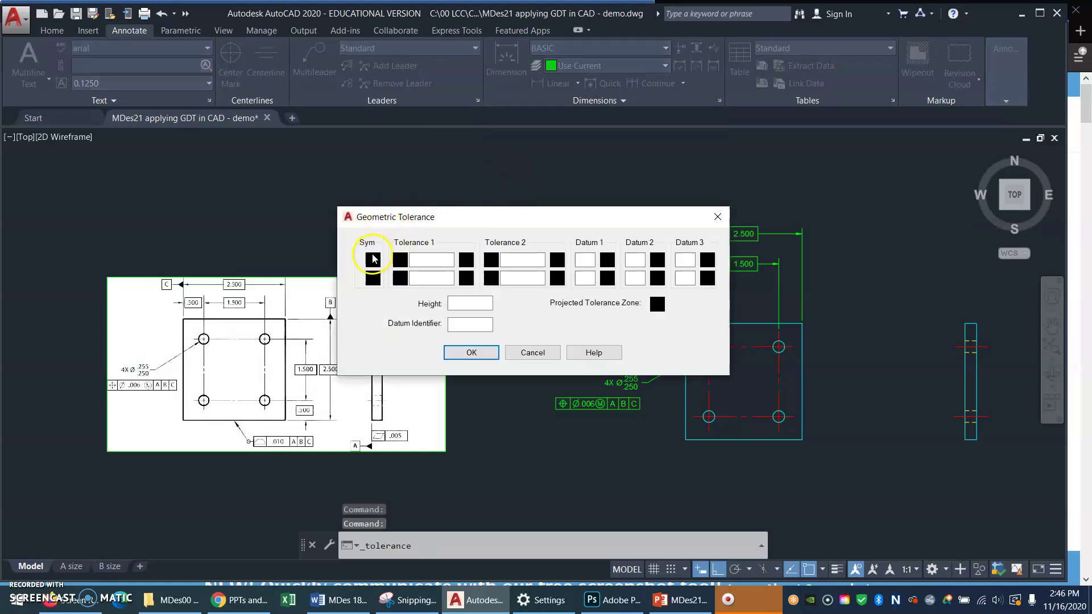
left_click(373, 260)
left_click(477, 329)
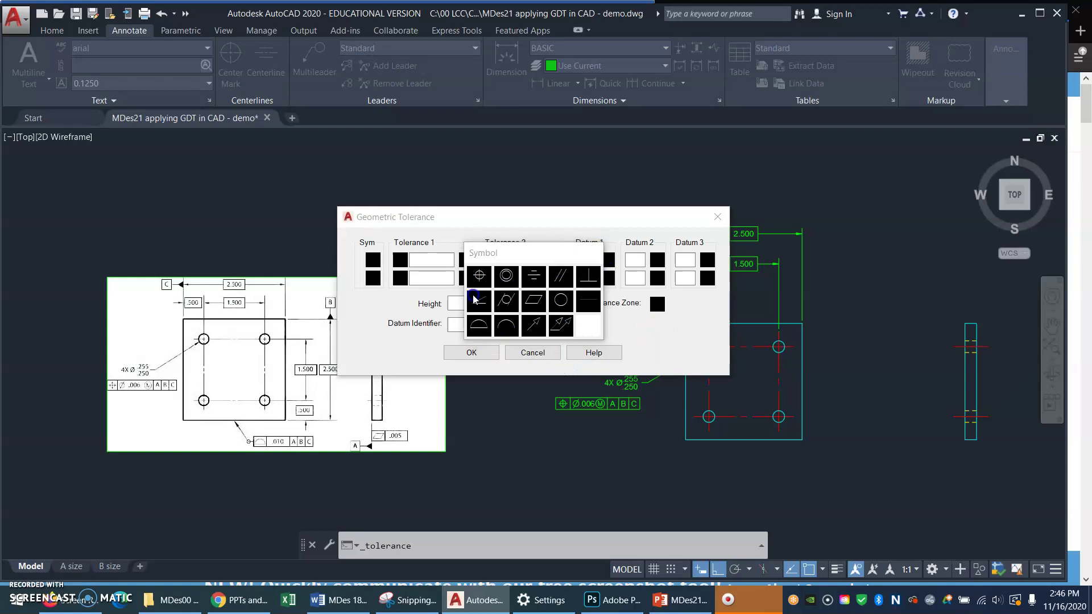
left_click(406, 268)
left_click(417, 273)
left_click(478, 277)
left_click(533, 353)
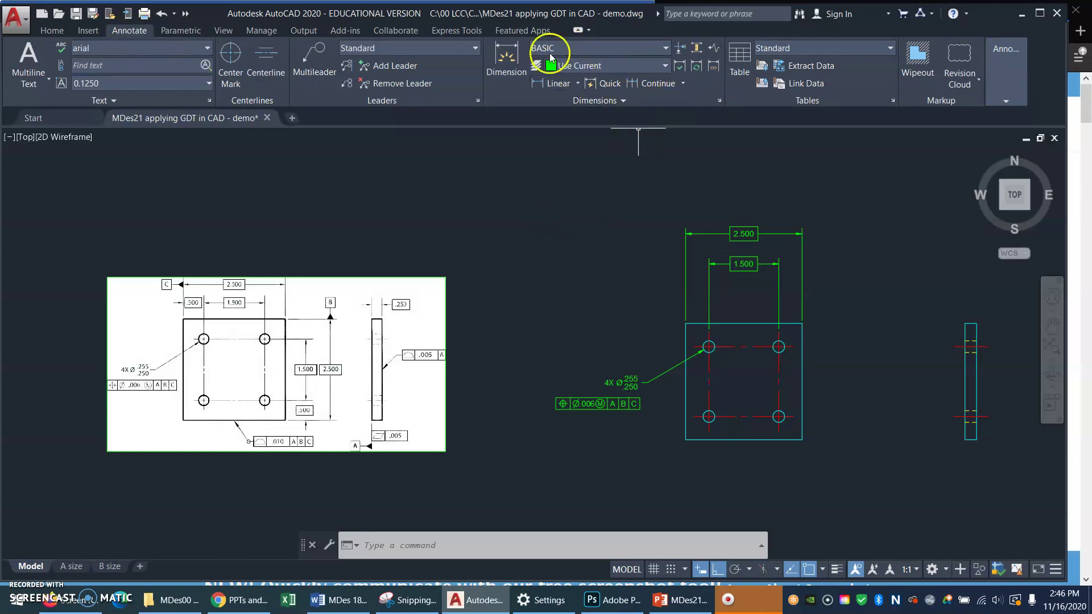
Step: Create a geometric tolerance with only datum identifier C and place it to the left of the plate's overall width dimension
left_click(626, 102)
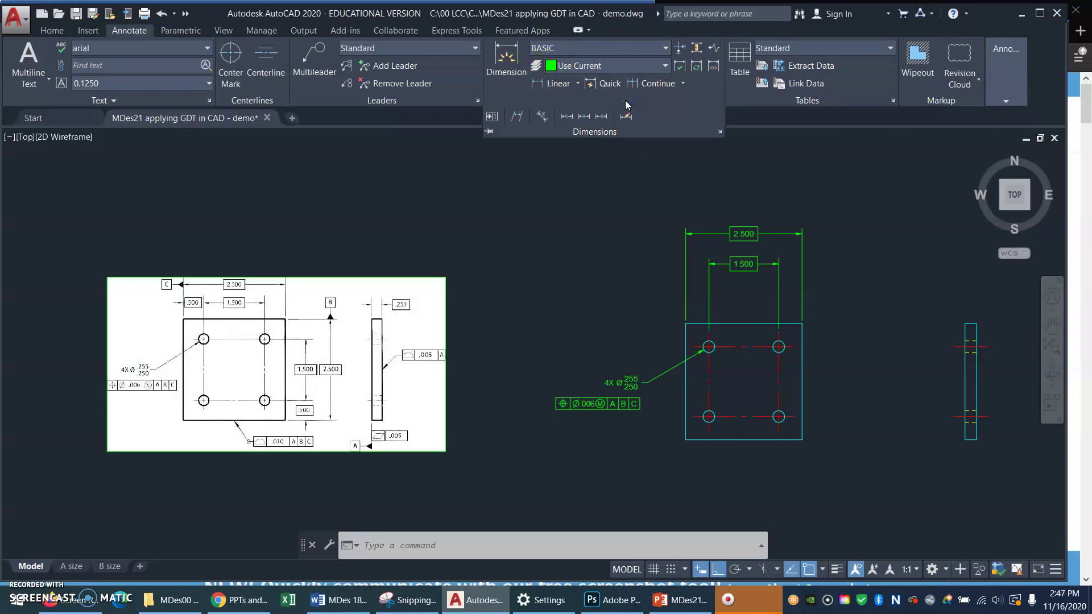
left_click(493, 118)
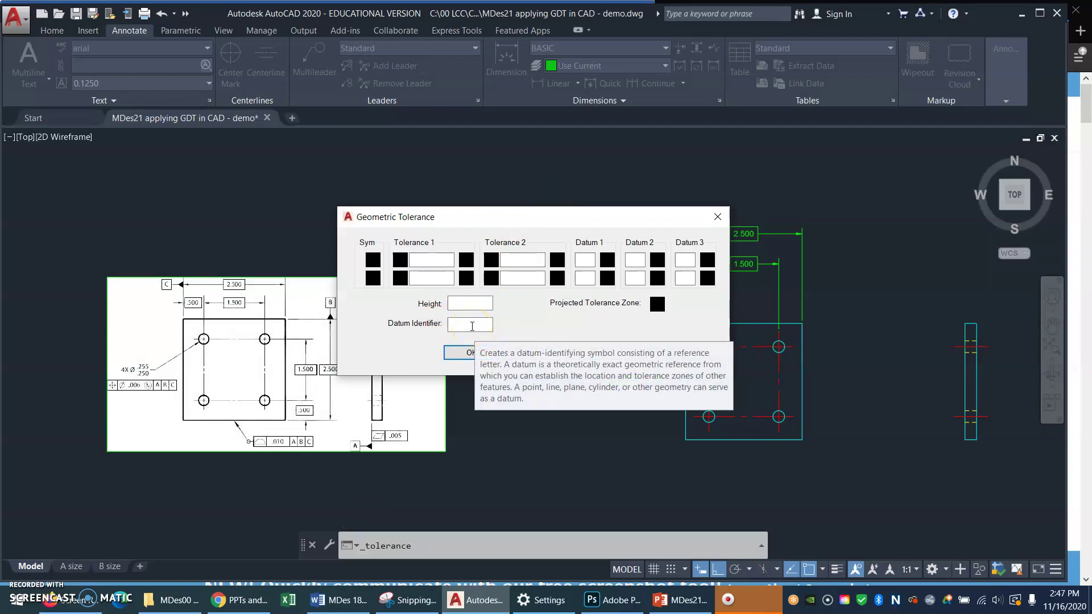
left_click(471, 326)
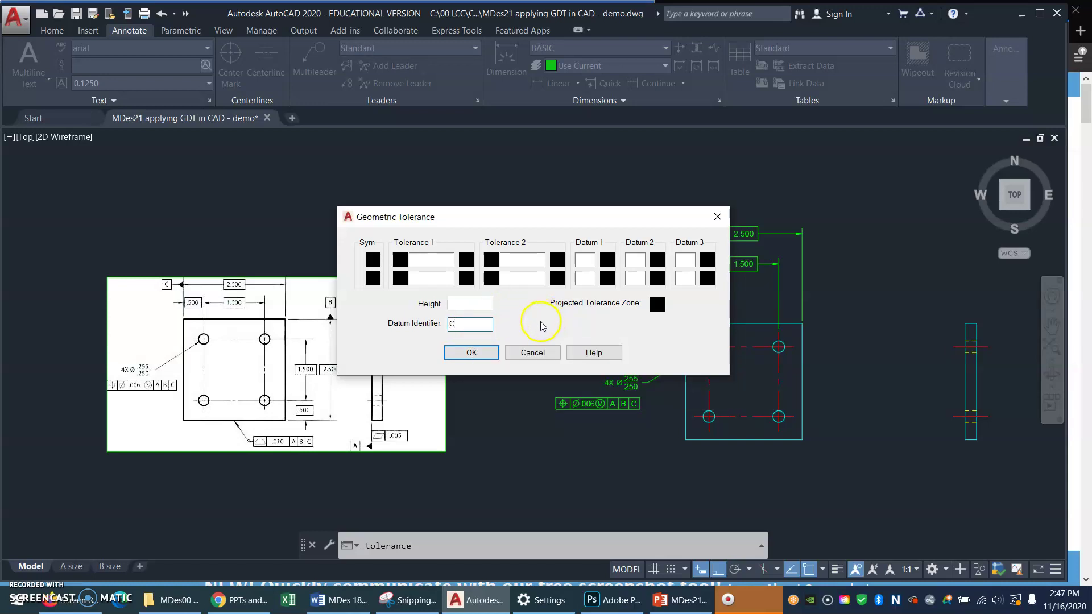
left_click(470, 353)
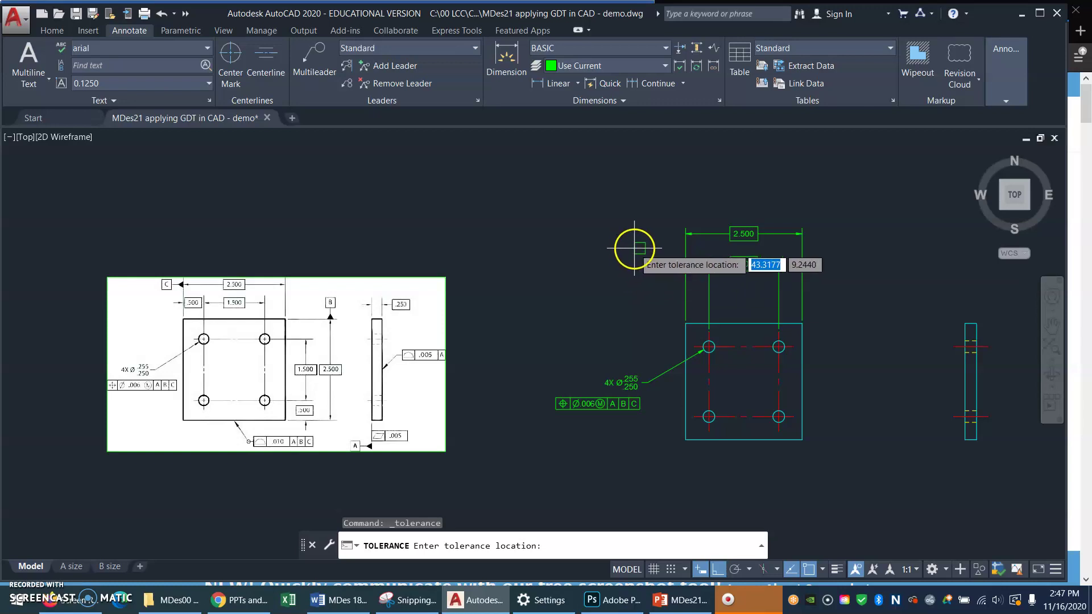
left_click(652, 243)
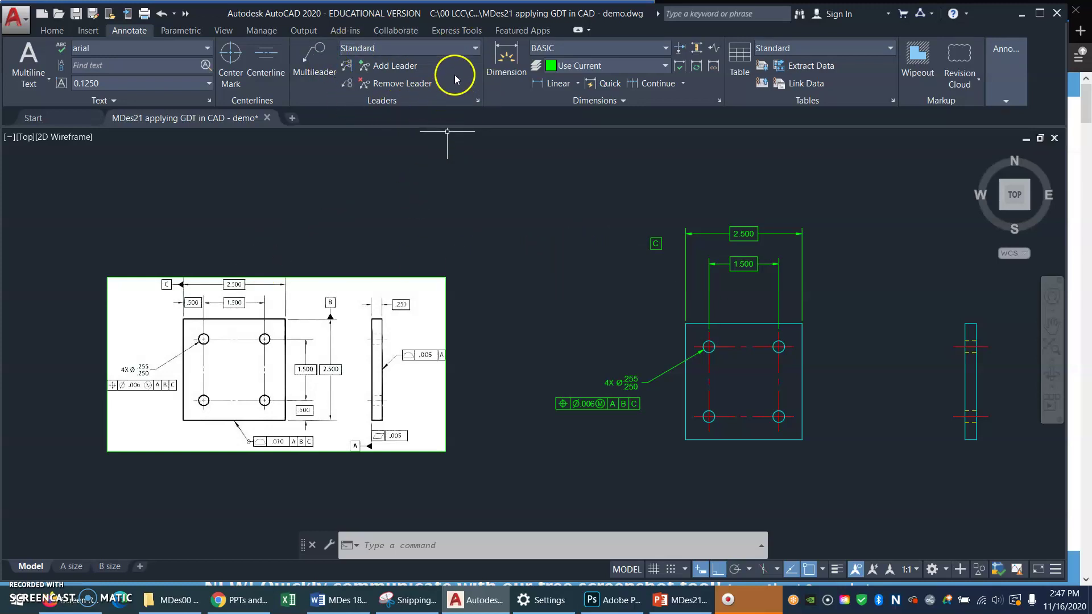
Step: Create a new multileader style named DATUM, starting from the Standard style
left_click(477, 100)
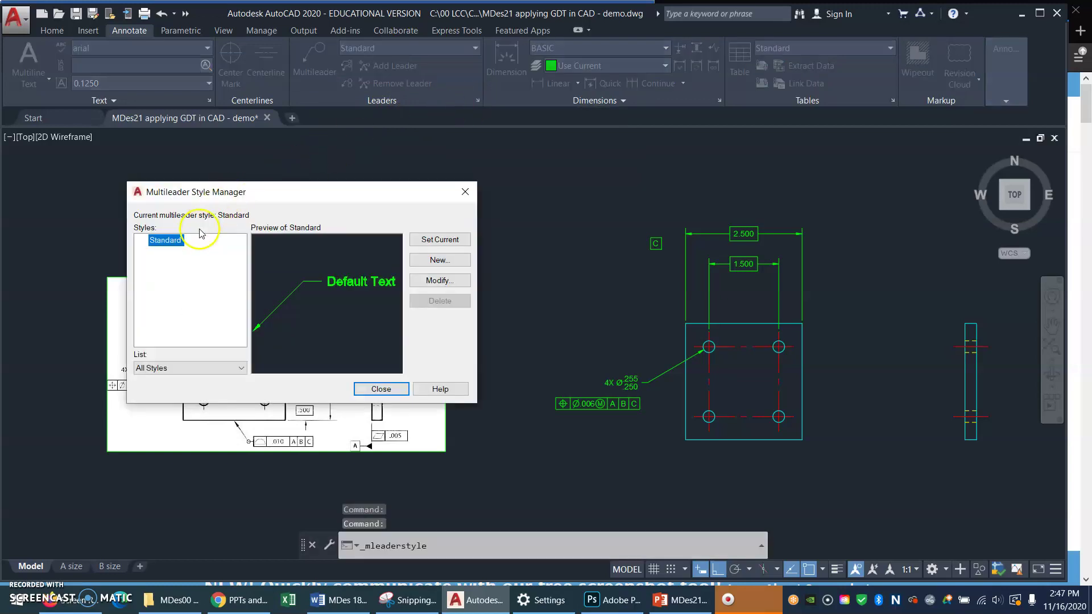
left_click(451, 259)
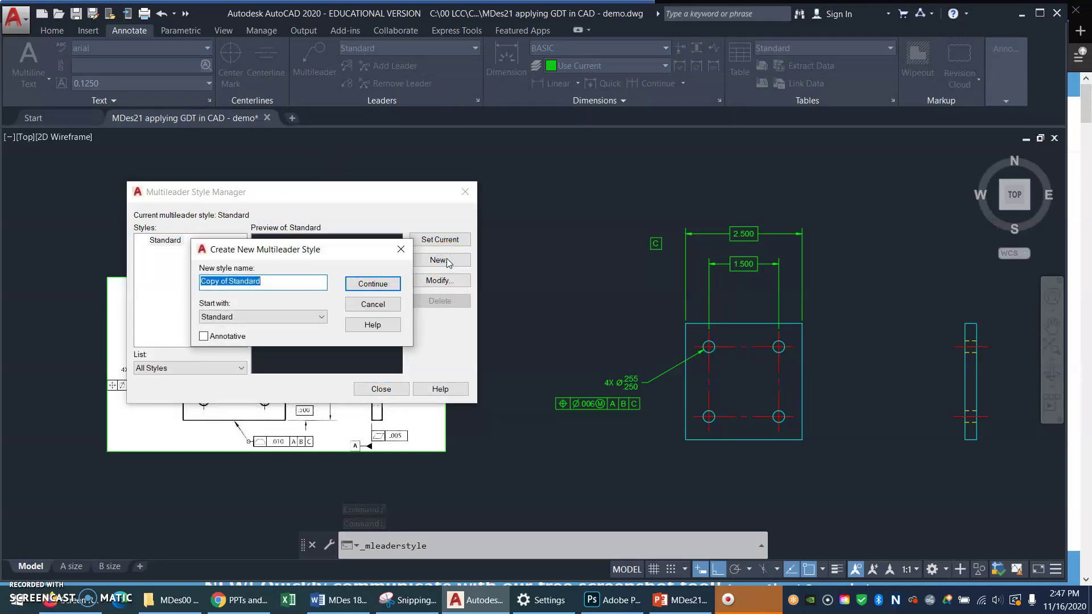
type("DATUM")
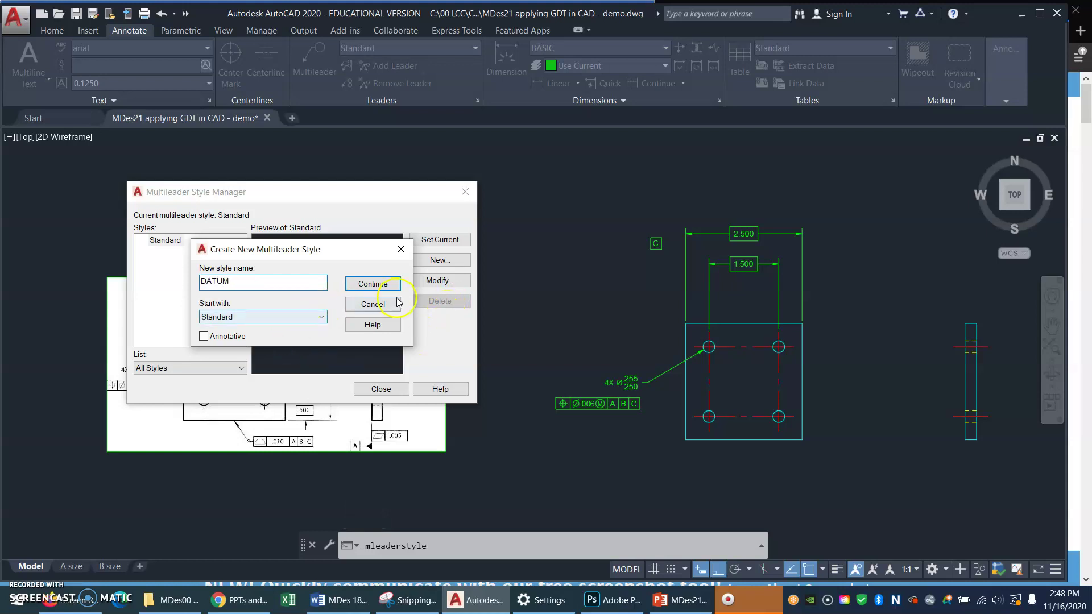
left_click(374, 284)
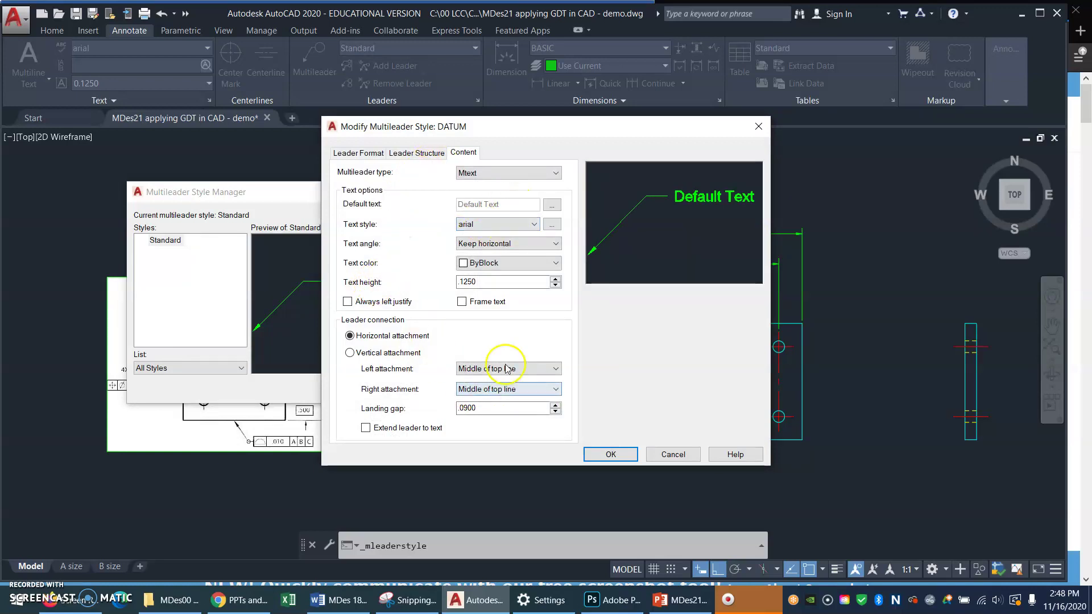
Step: Set the DATUM style's arrowhead symbol to Datum triangle filled
left_click(432, 153)
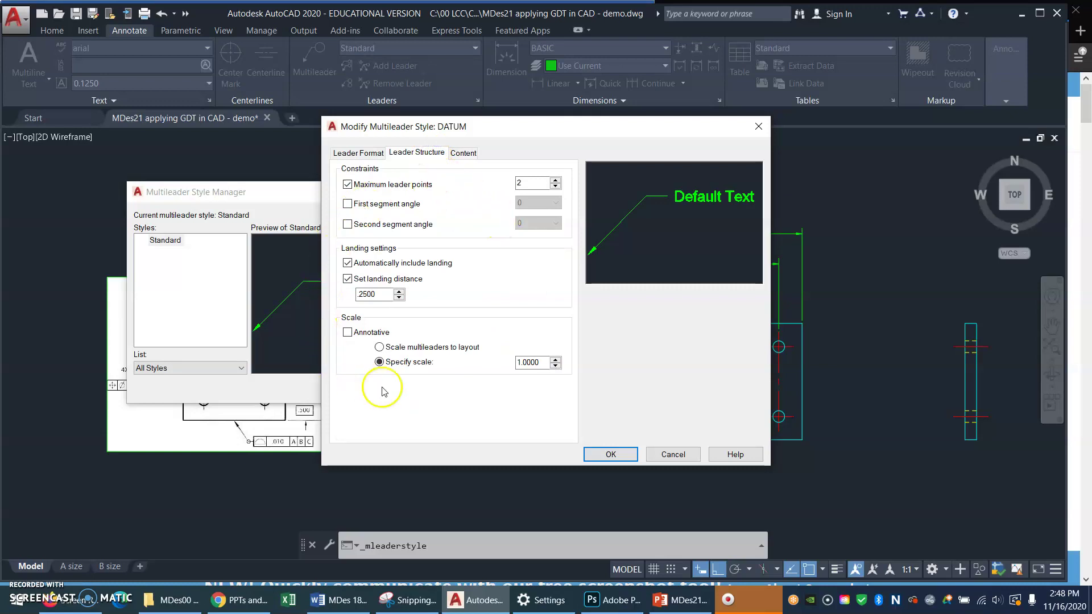
left_click(359, 152)
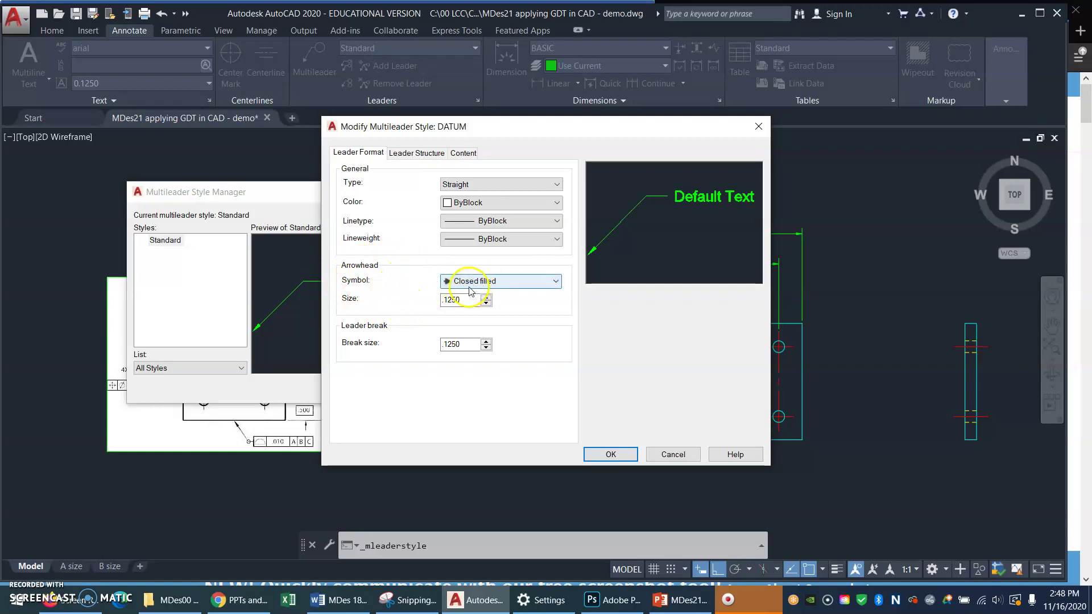
left_click(556, 284)
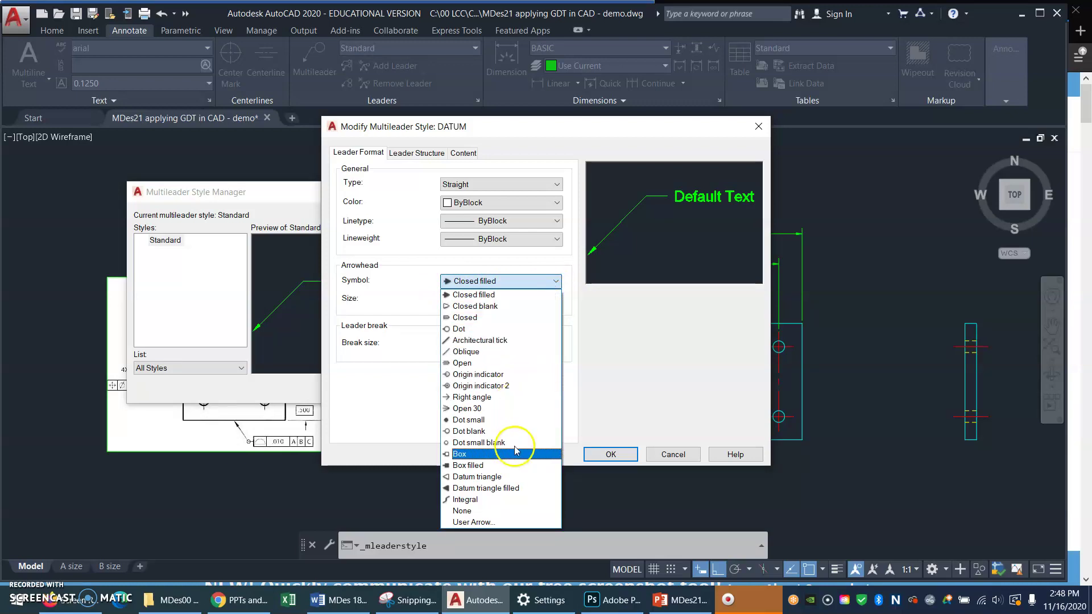
left_click(501, 479)
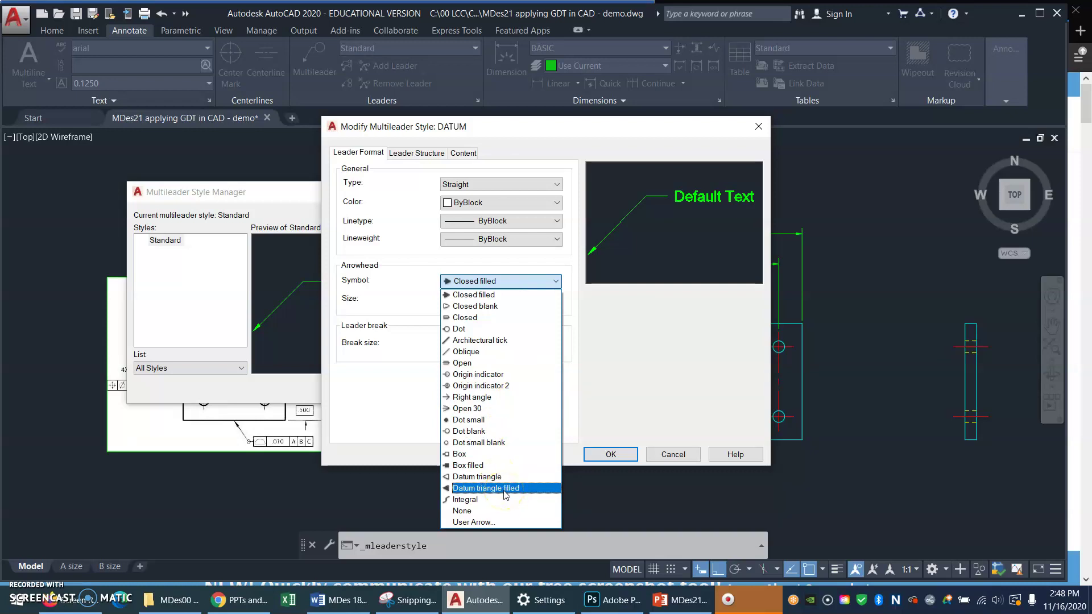
left_click(504, 489)
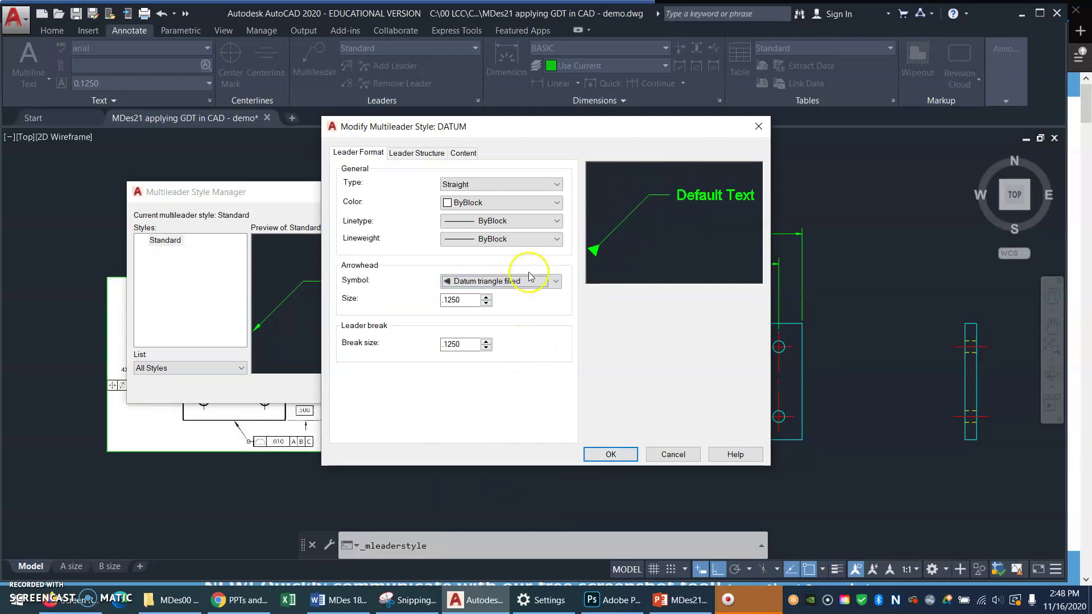
Step: Turn off the automatic landing in the DATUM leader style and save the style
left_click(397, 154)
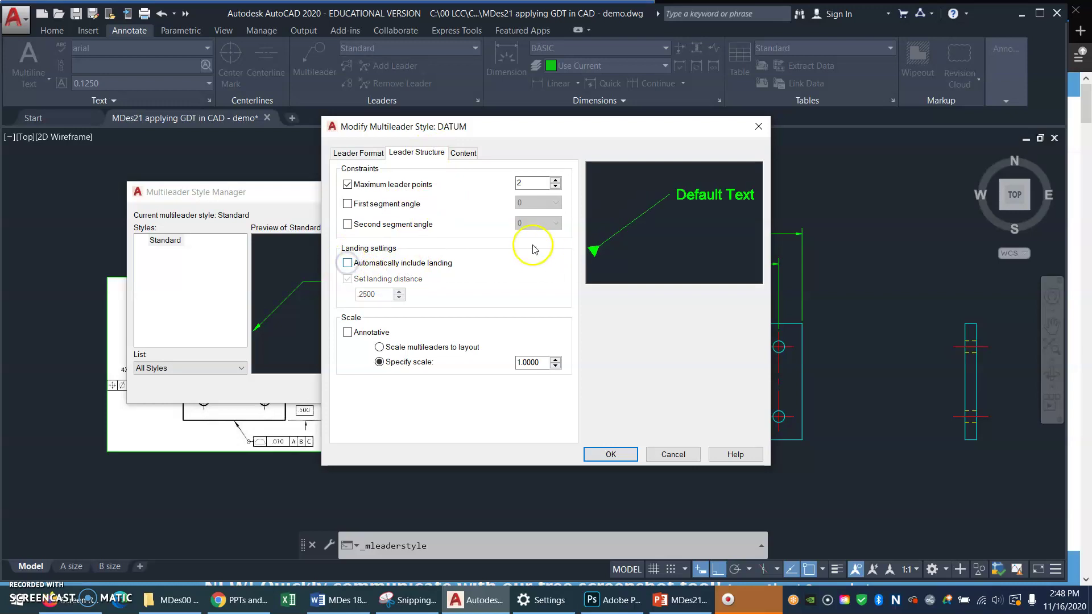
left_click(611, 455)
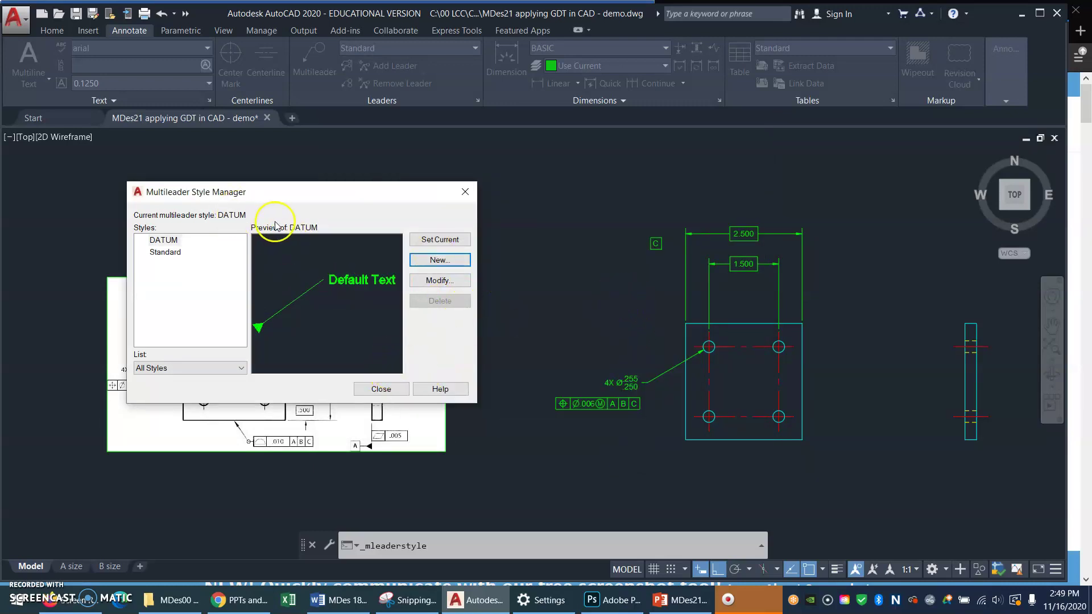
left_click(387, 389)
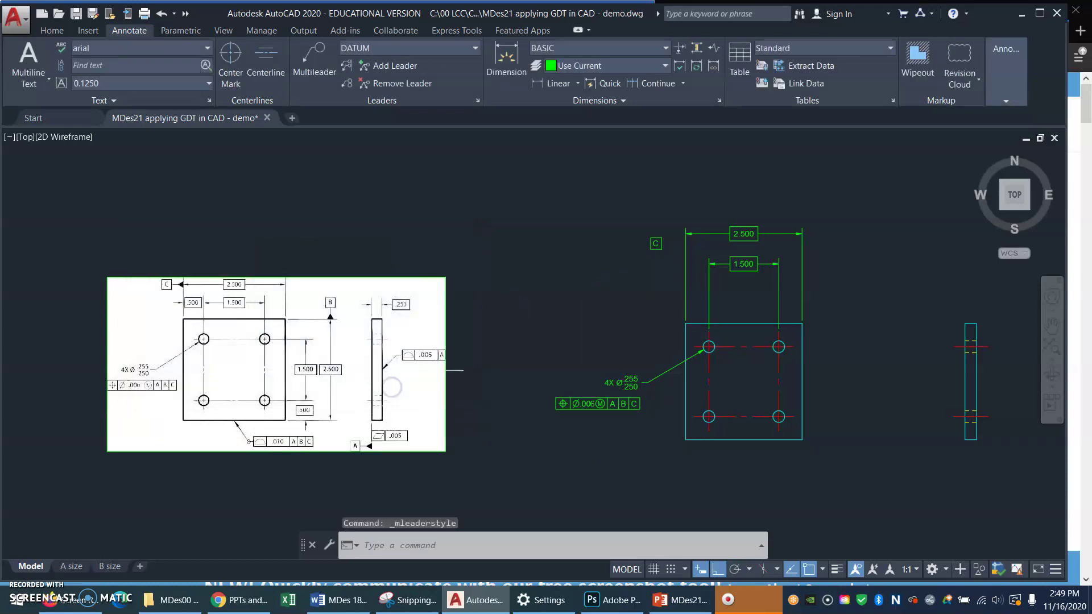
Step: Place a horizontal datum leader without text, running about 0.42 outward from the left arrow tip of the plate's overall width dimension
type("z")
key("Return")
left_click(623, 293)
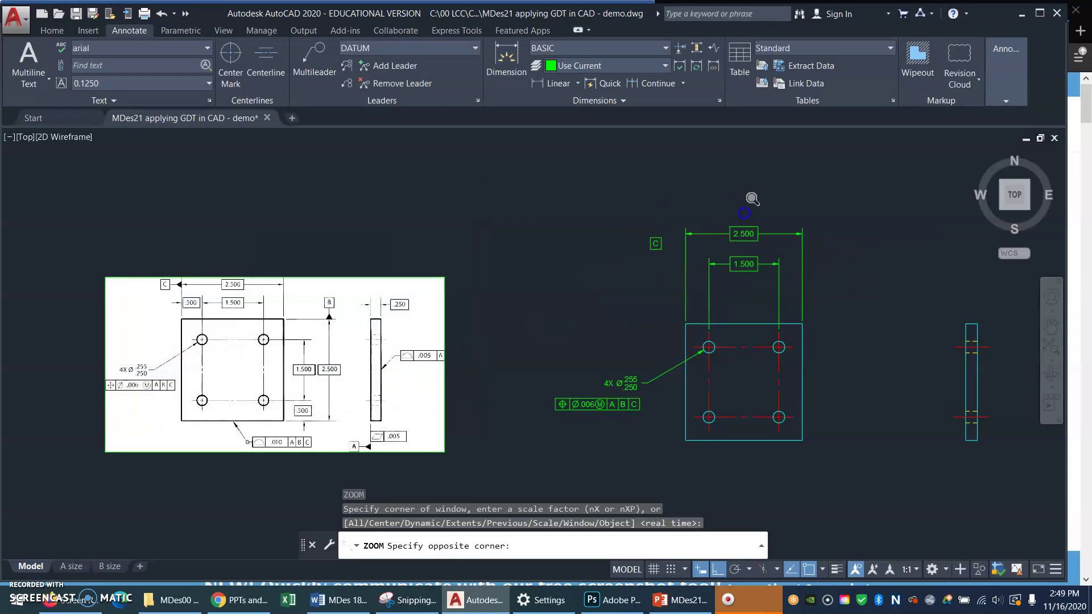
left_click(751, 201)
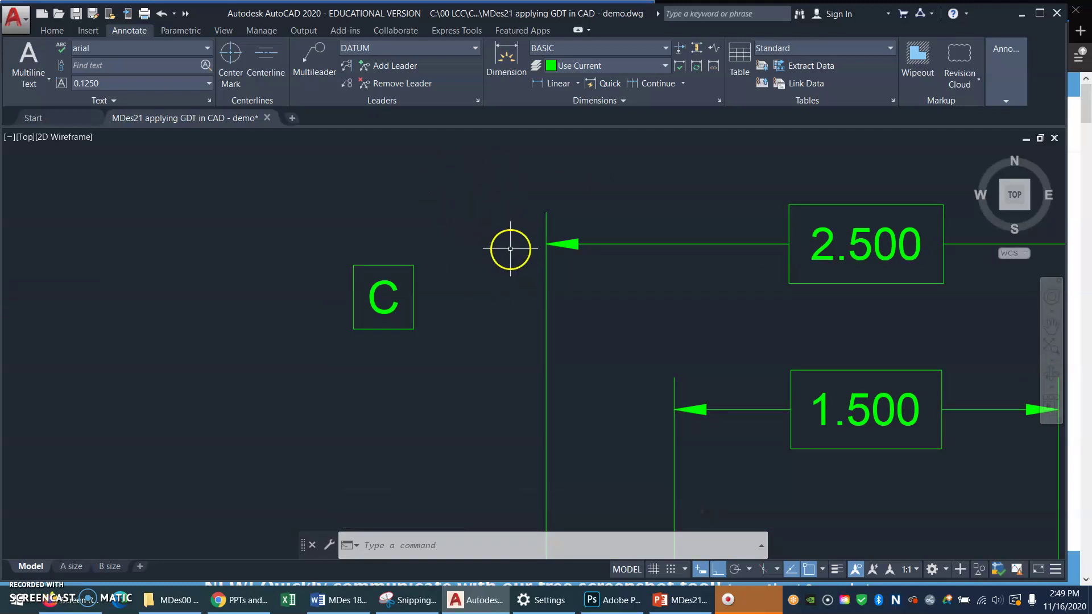
left_click(322, 54)
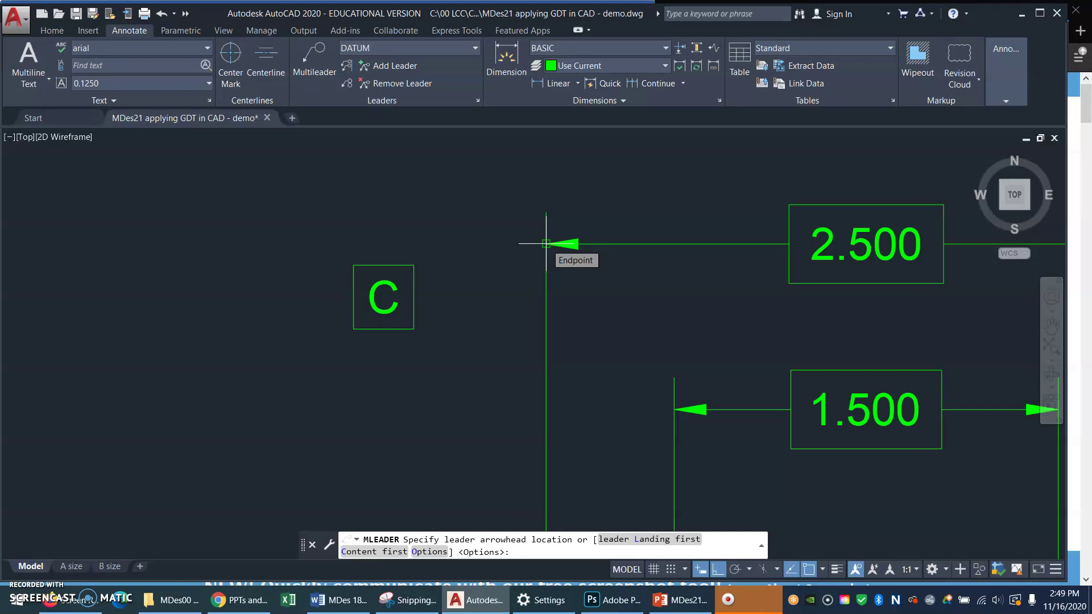
left_click(547, 244)
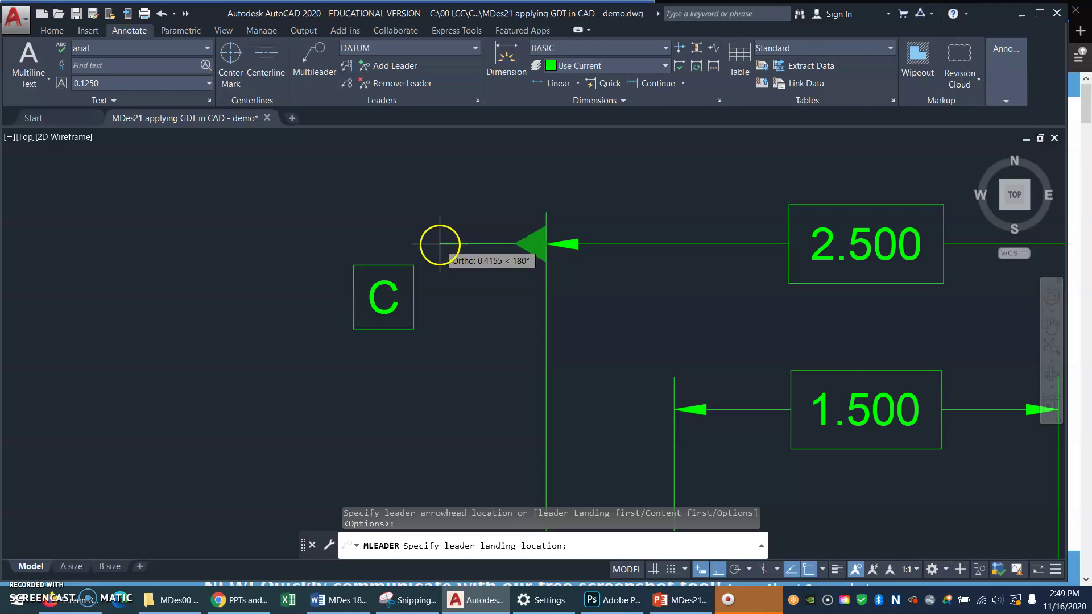
left_click(443, 245)
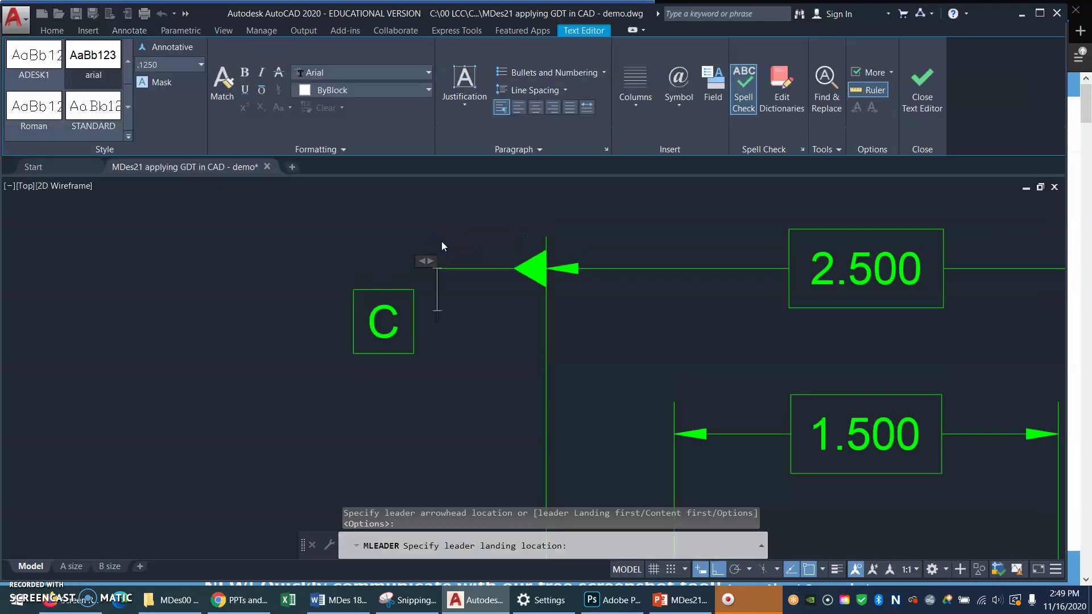
left_click(478, 225)
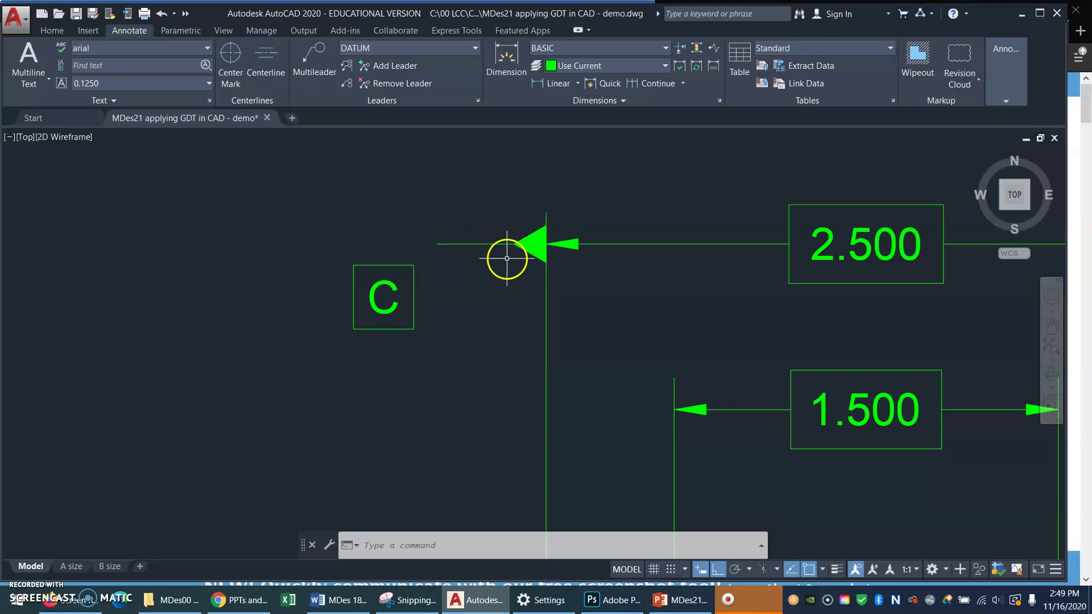
Step: Move the datum C frame by its right edge's midpoint onto the free end of the datum leader
type("M")
key("Return")
left_click(425, 255)
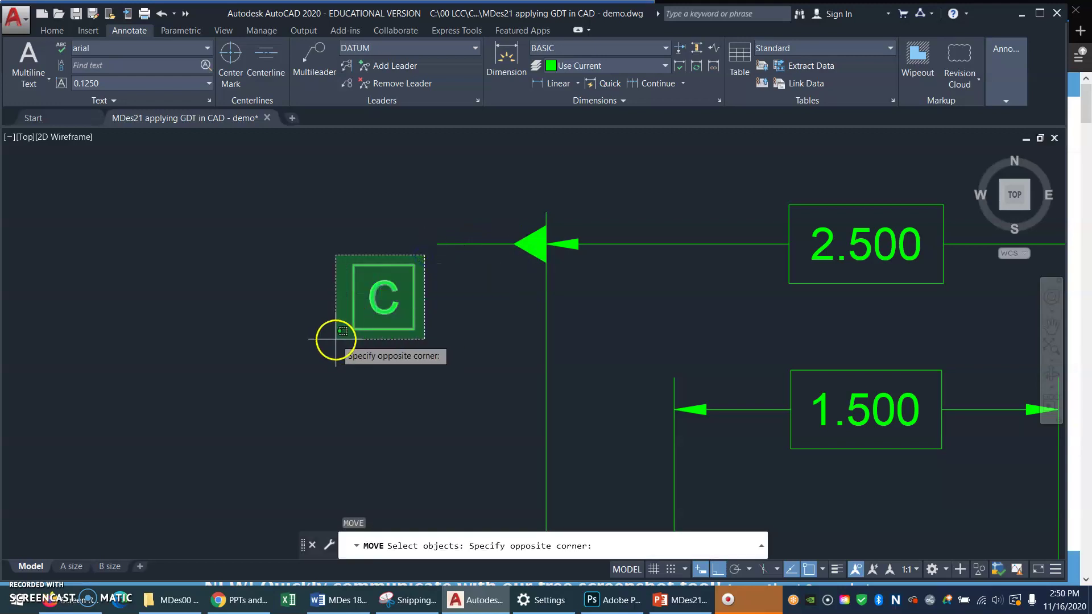
left_click(335, 339)
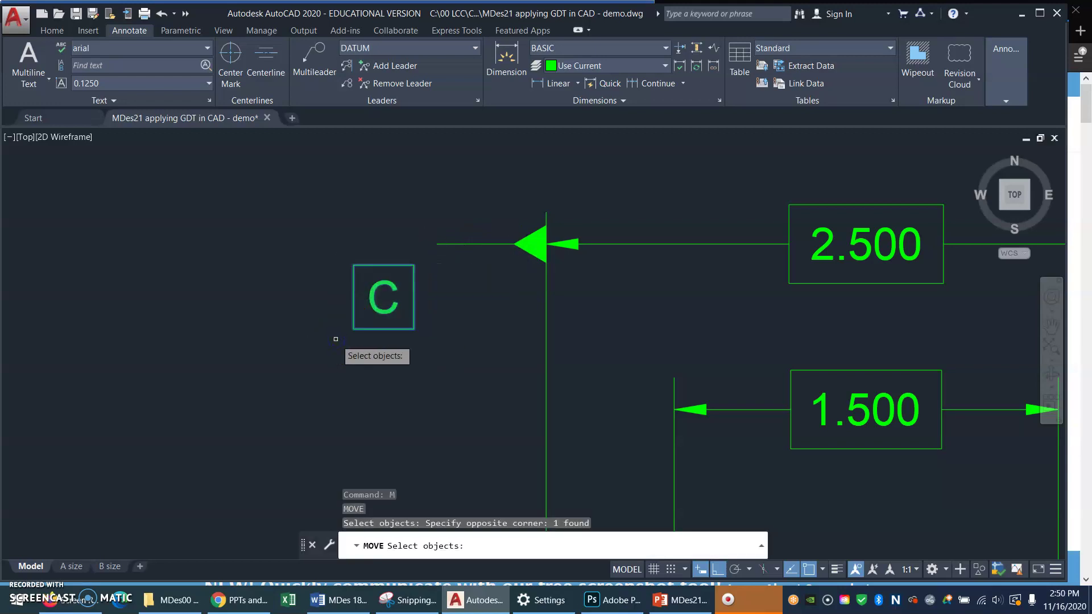
key("Return")
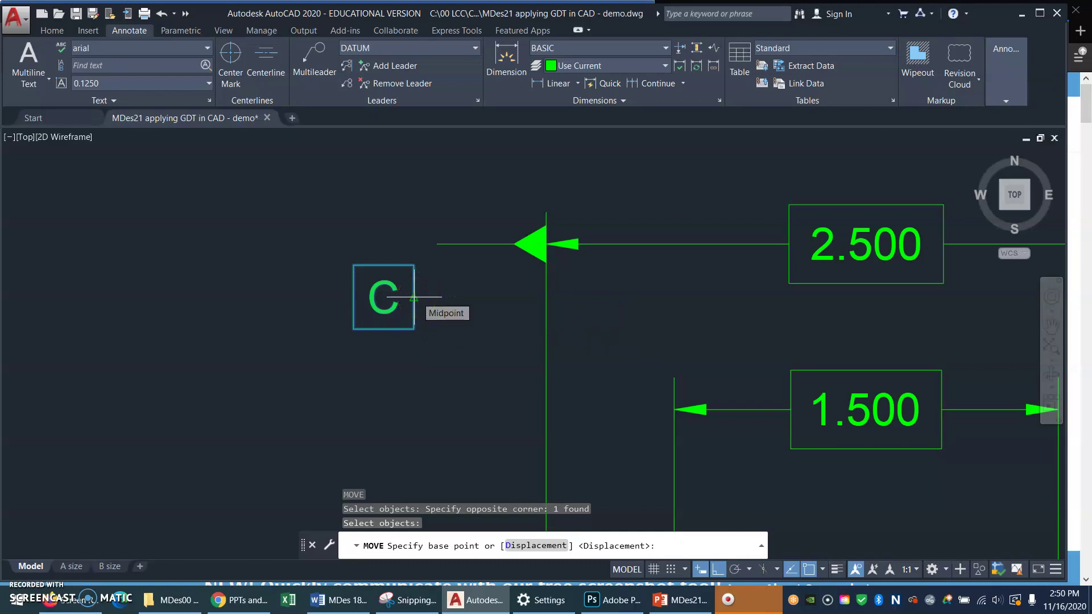
left_click(413, 297)
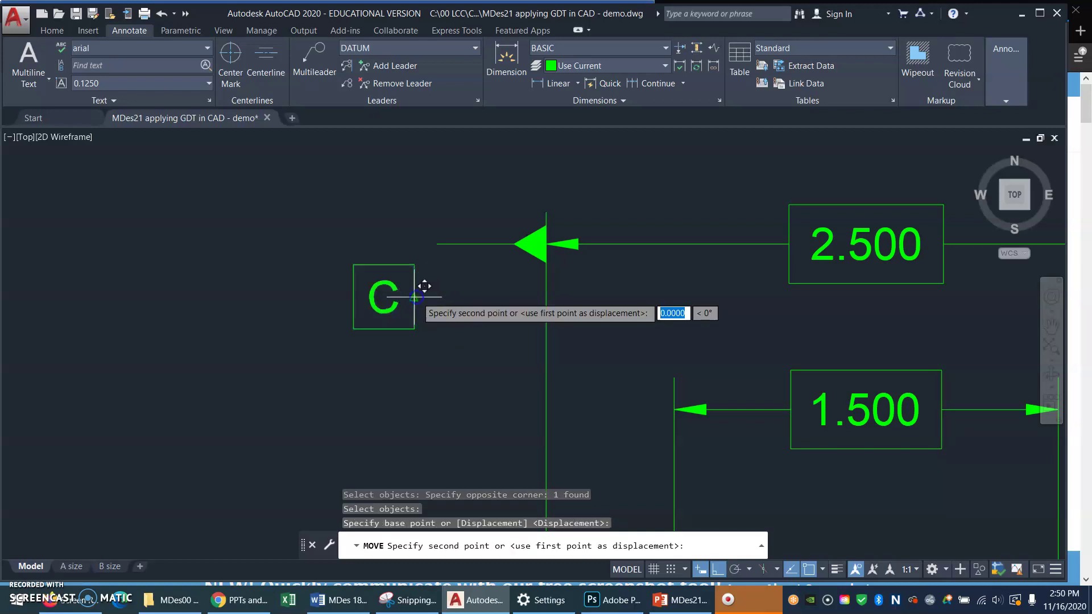
left_click(437, 244)
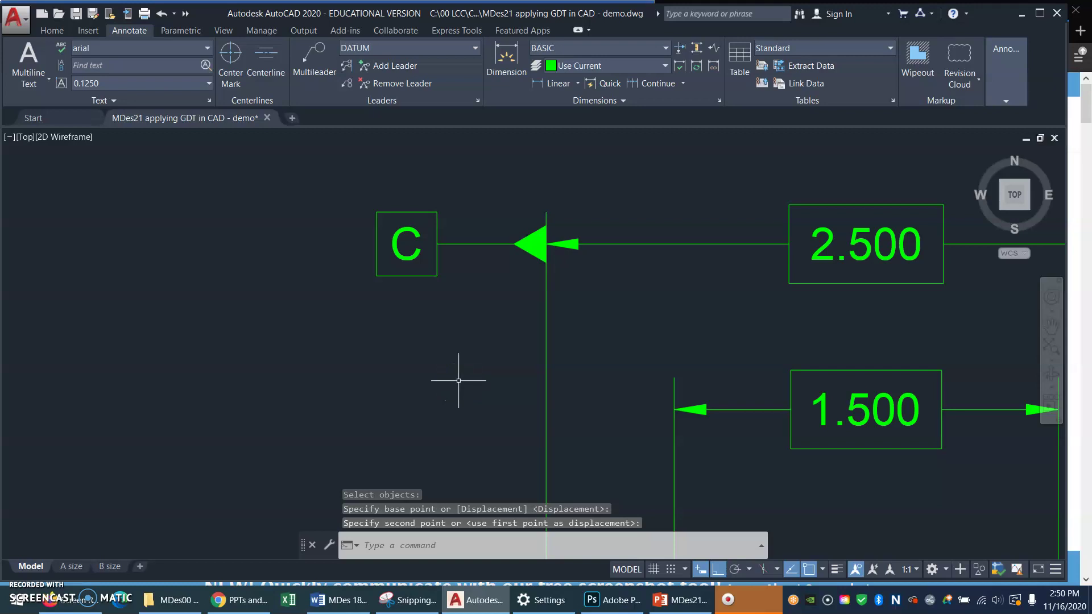
Step: Draw a vertical line straight down from the lower-left corner of the plate's side view
type("z")
key("Return")
type("p")
key("Return")
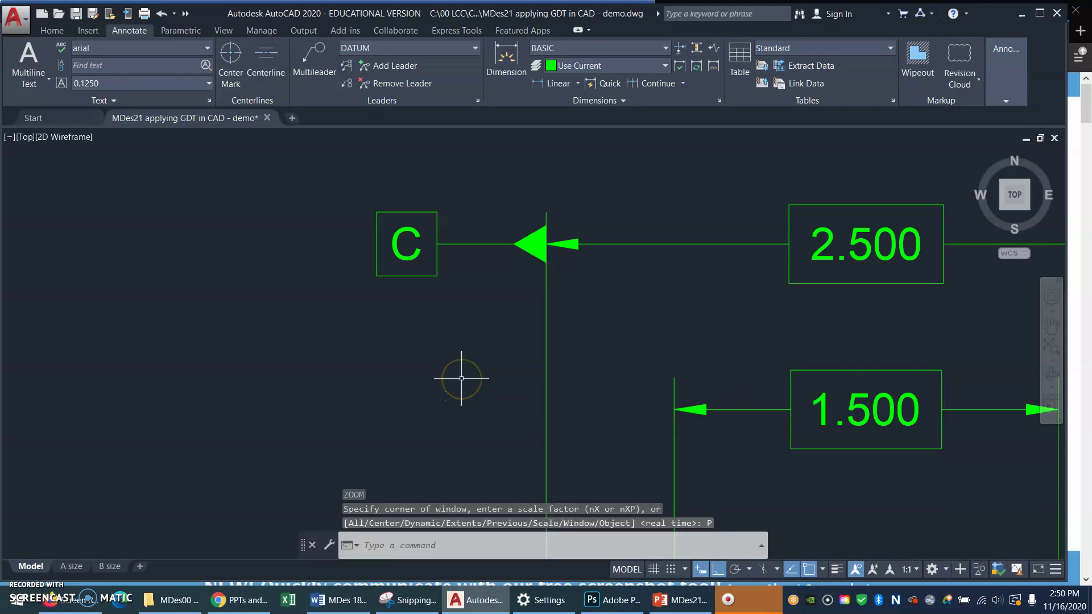
key("Escape")
key("Escape")
key("Escape")
type("z")
key("Return")
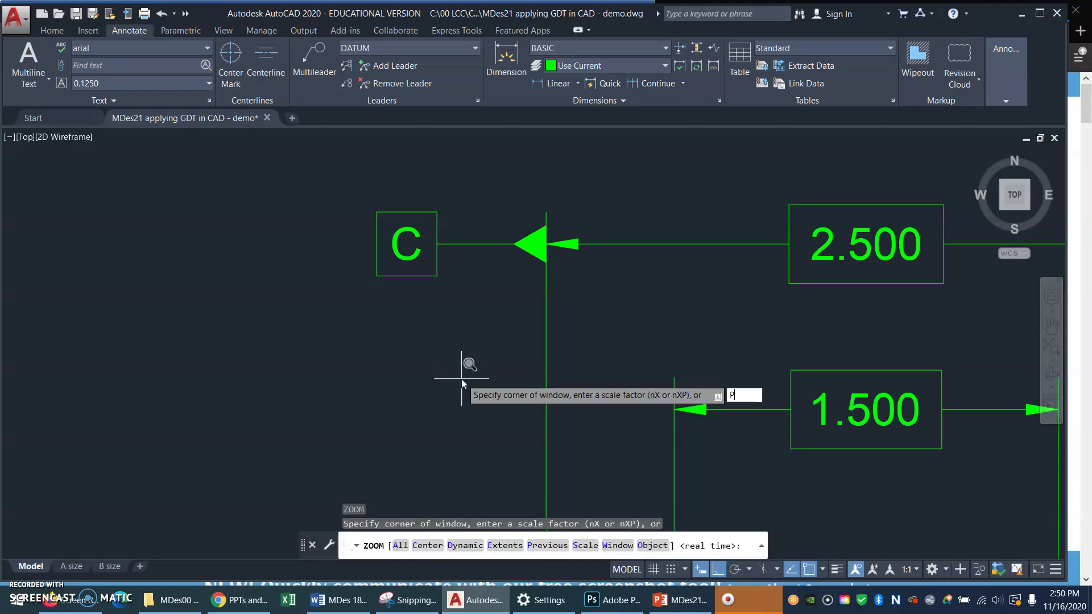
type("p")
key("Return")
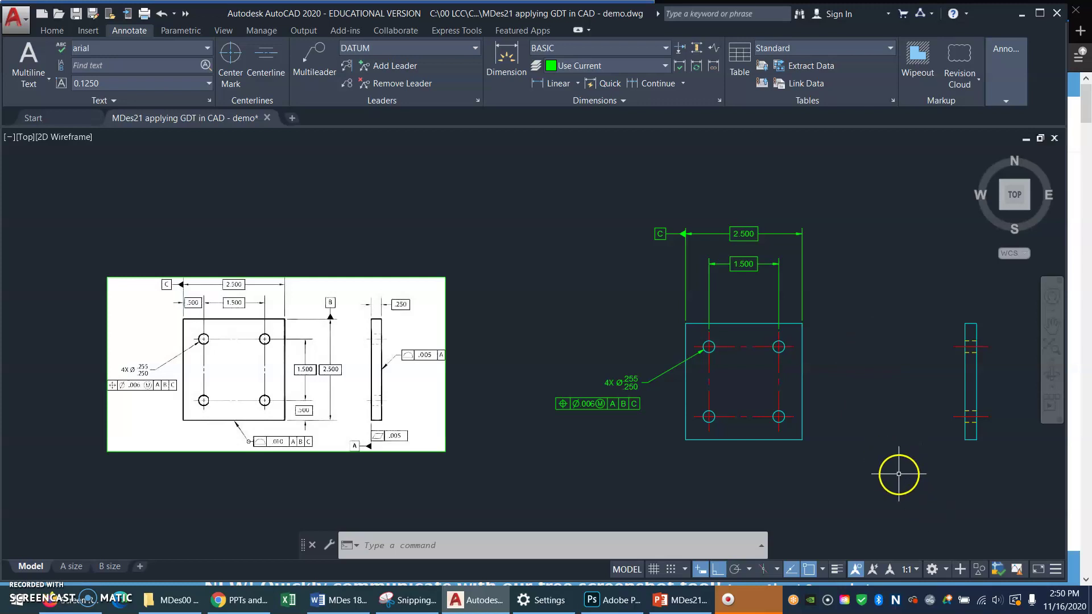
type("l")
key("Return")
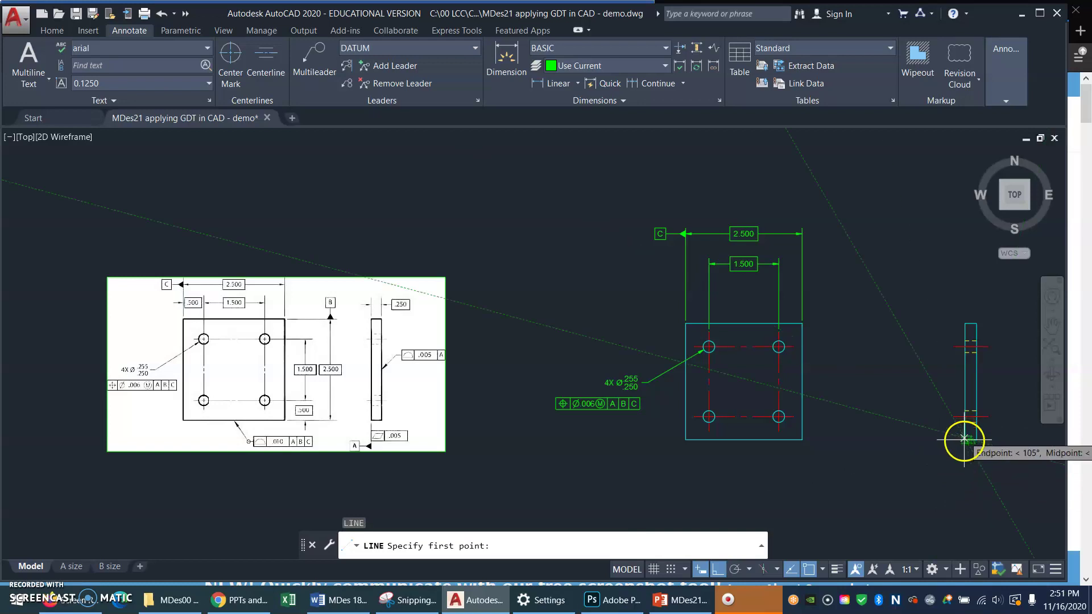
left_click(965, 440)
left_click(968, 507)
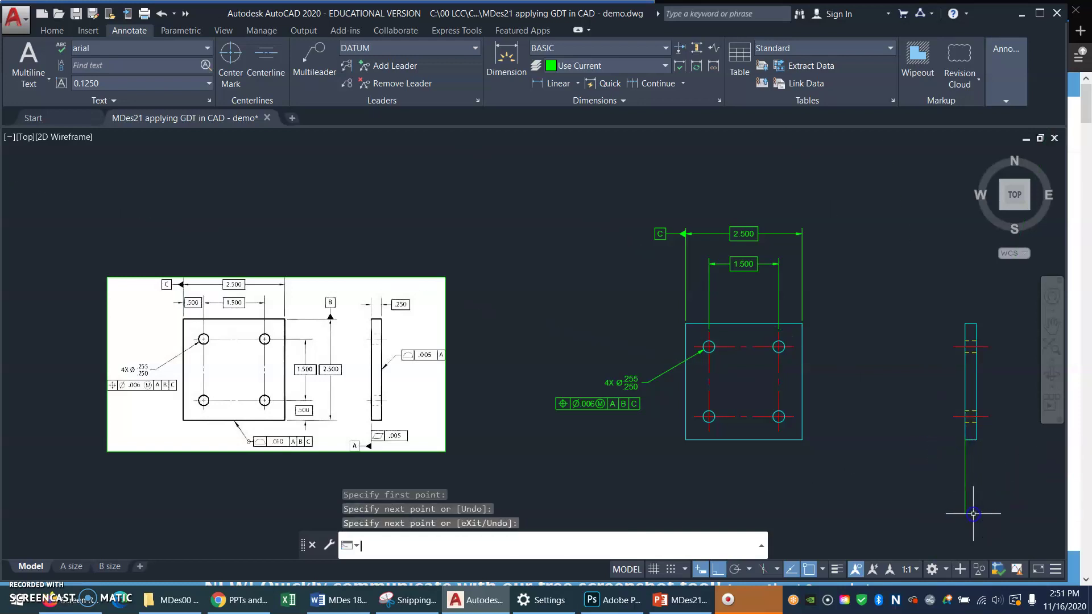
key("Return")
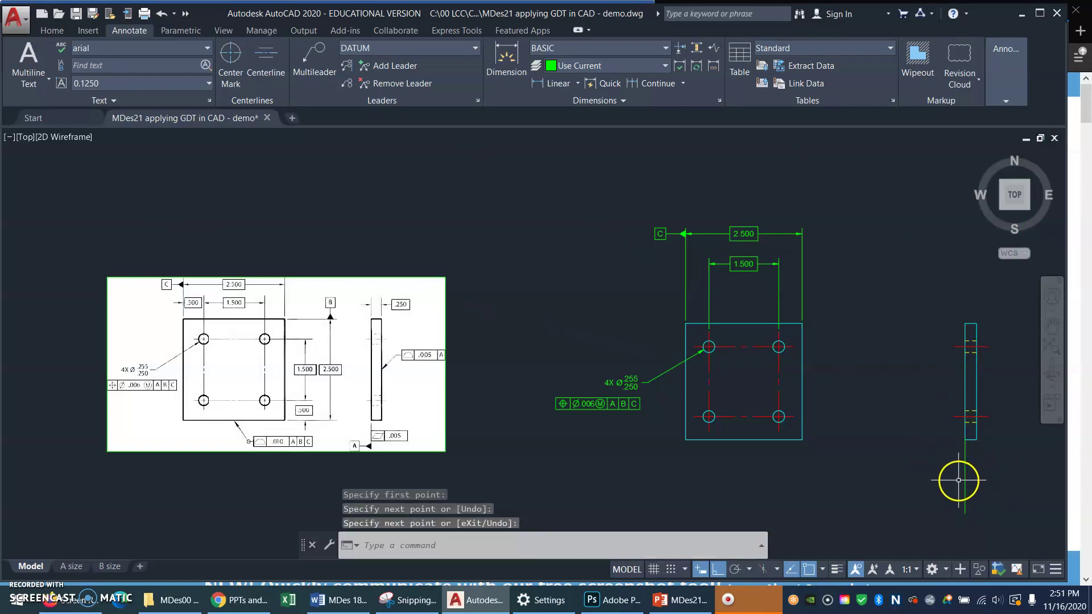
Step: Move the new vertical line slightly downward to leave a small gap below the side view's corner
type("m")
key("Return")
left_click(962, 480)
key("Return")
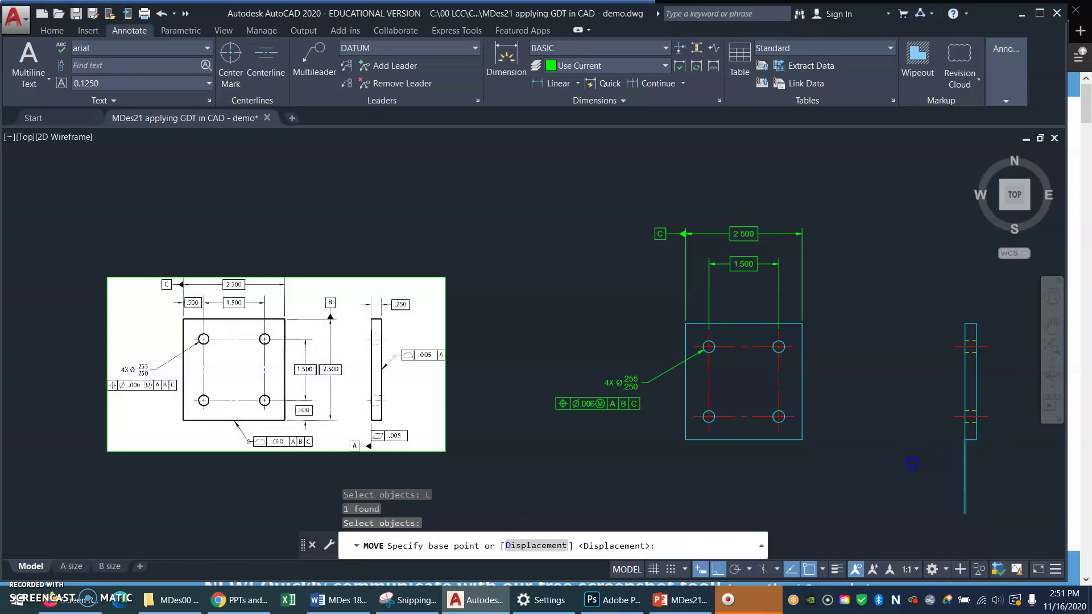
left_click(911, 462)
left_click(919, 459)
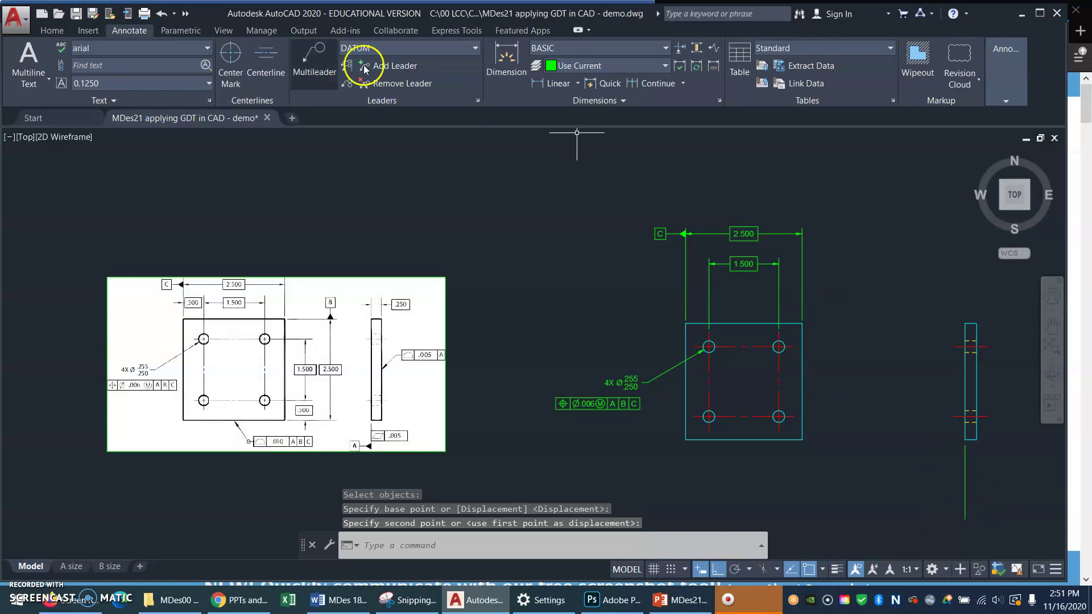
Step: Place a short horizontal datum leader without text, pointing left from the lower part of the side view's extension line
left_click(317, 46)
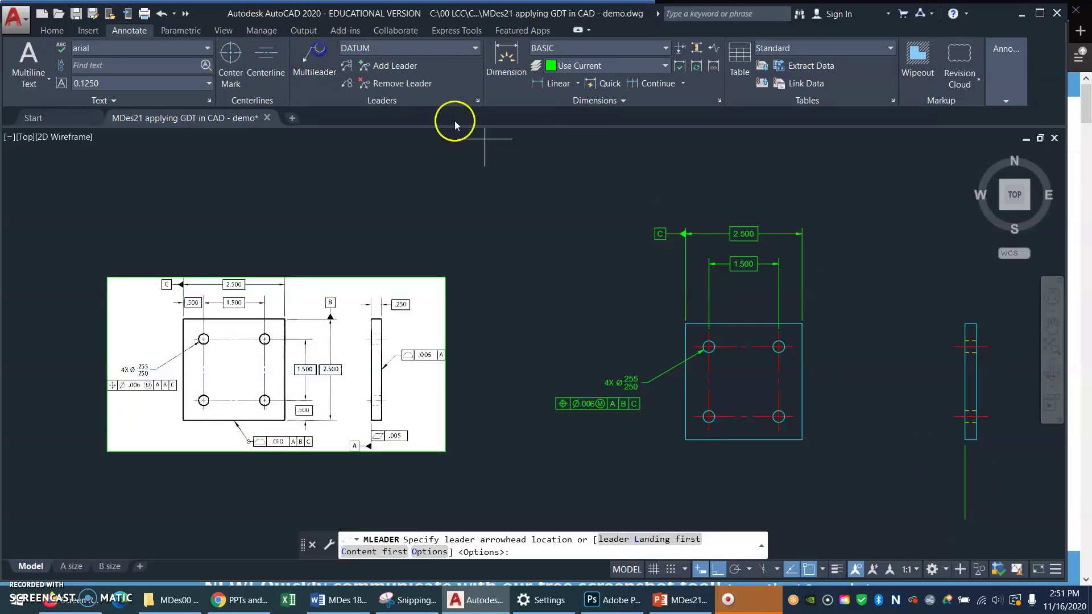
left_click(966, 507)
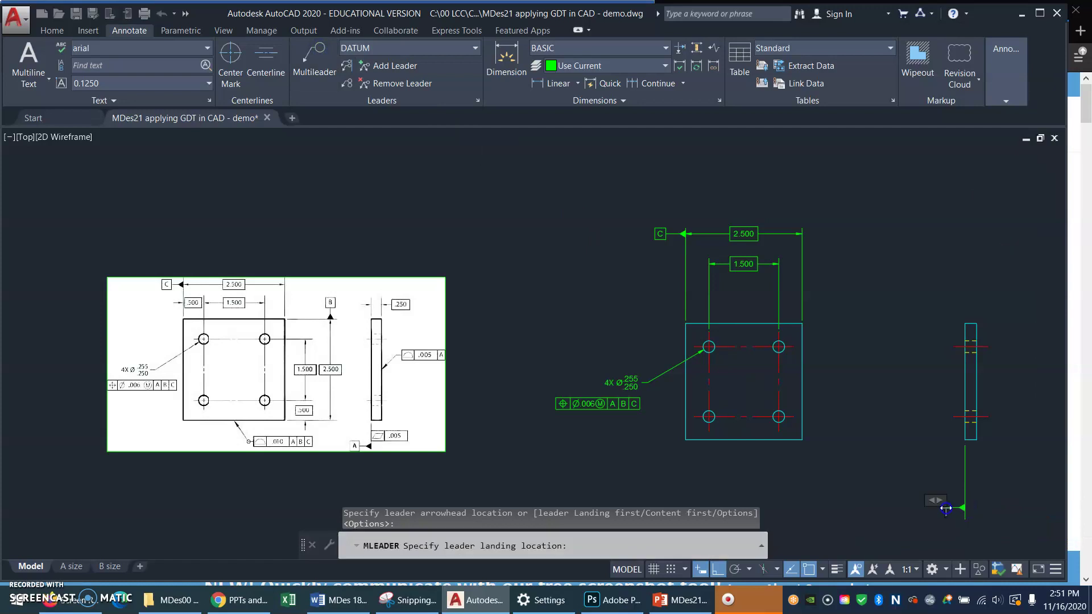
left_click(946, 507)
left_click(978, 514)
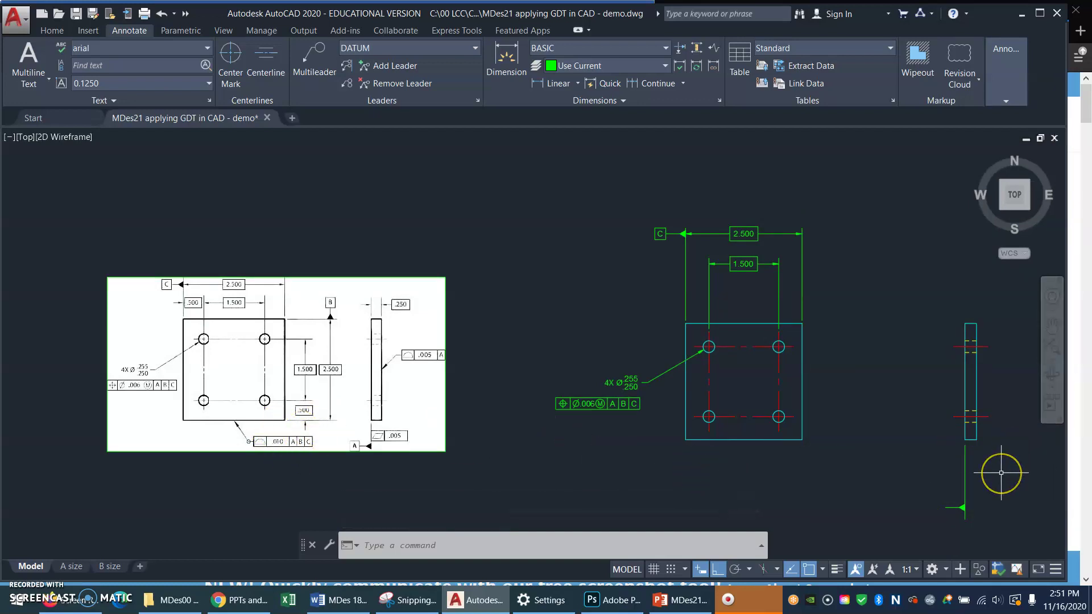
key("p")
key("Return")
mouse_move(993, 470)
left_mouse_down()
mouse_move(649, 405)
mouse_move(600, 407)
left_mouse_up()
key("Escape")
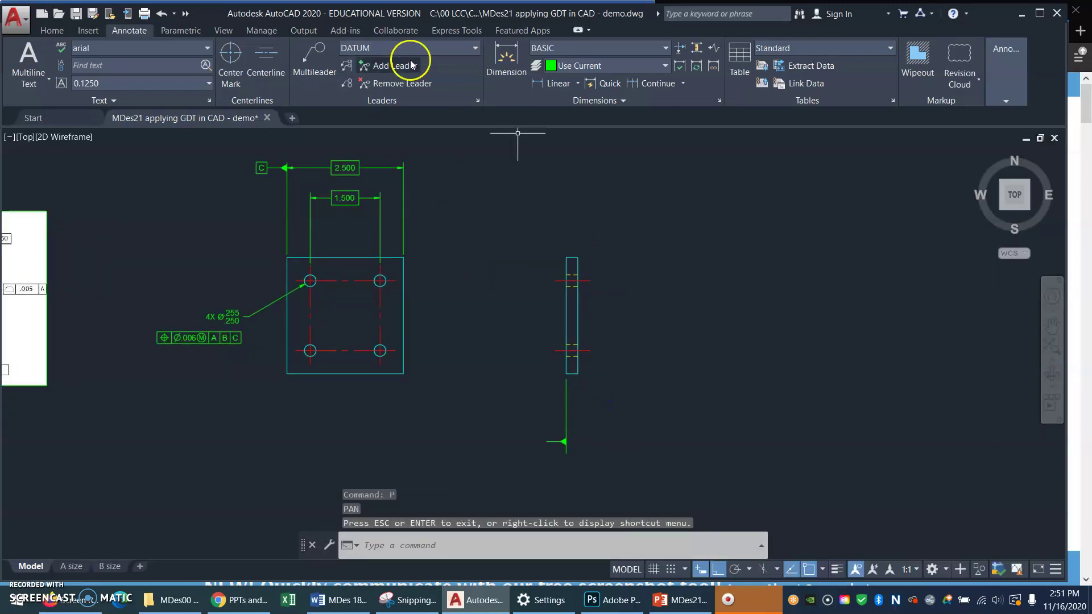
Step: Create a tolerance frame with datum identifier A and place it beside the free end of the side view's datum leader
left_click(618, 100)
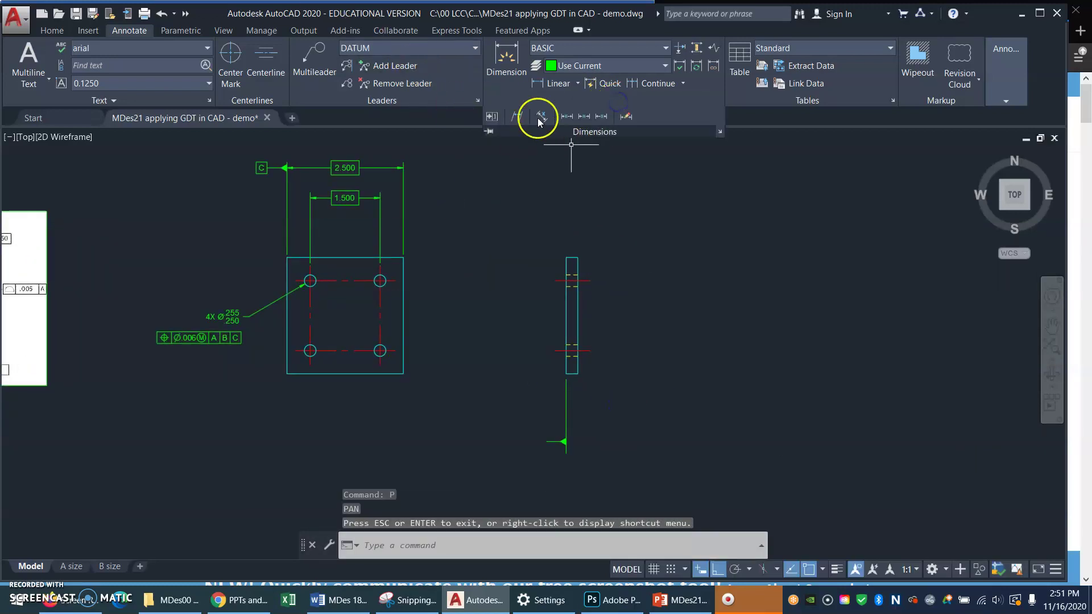
left_click(493, 118)
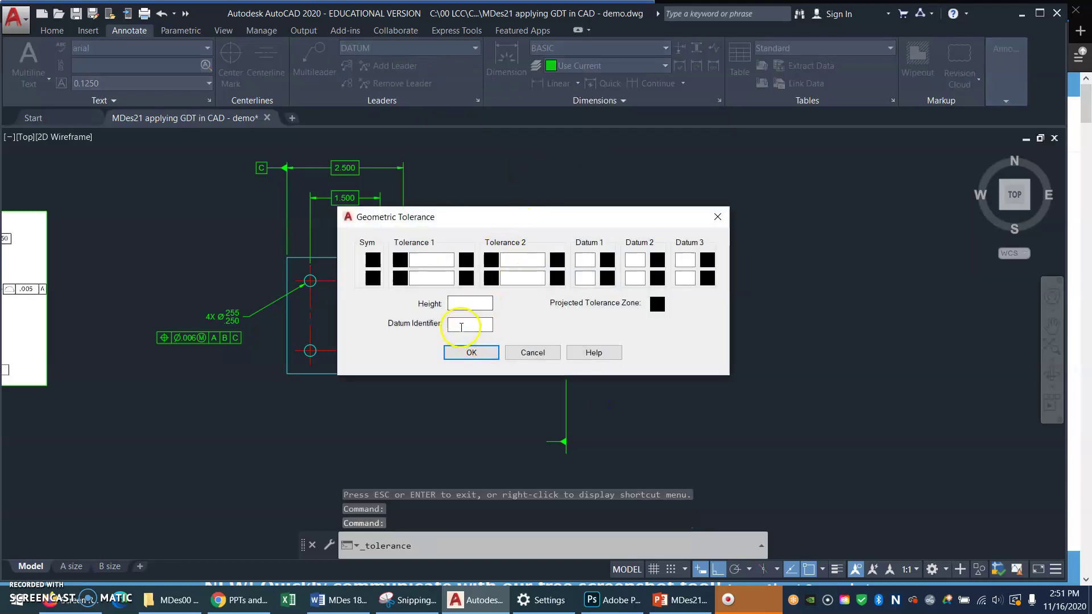
type("A")
left_click(492, 353)
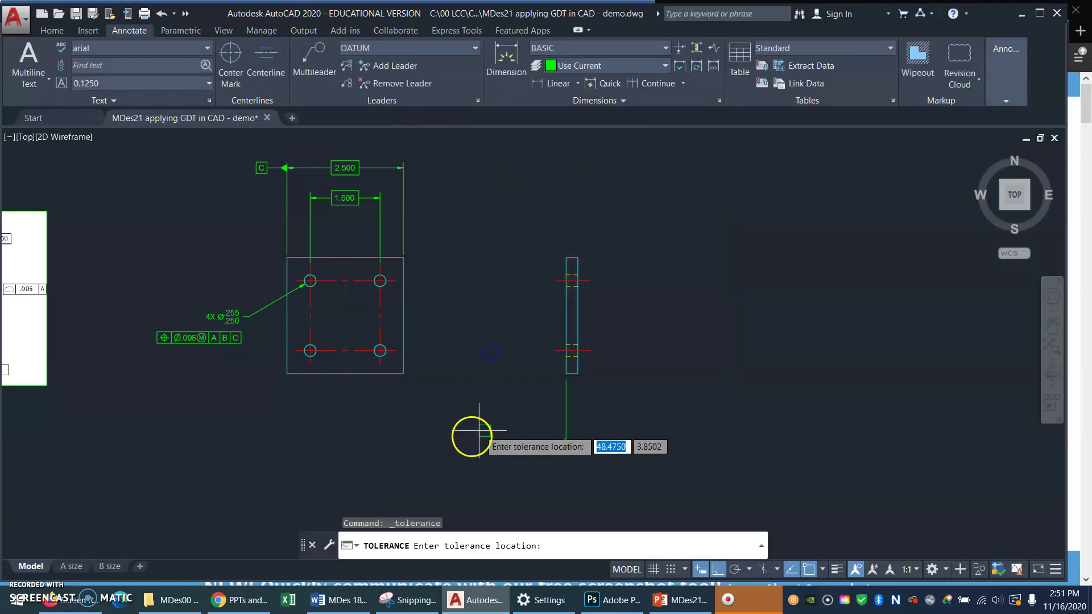
left_click(532, 442)
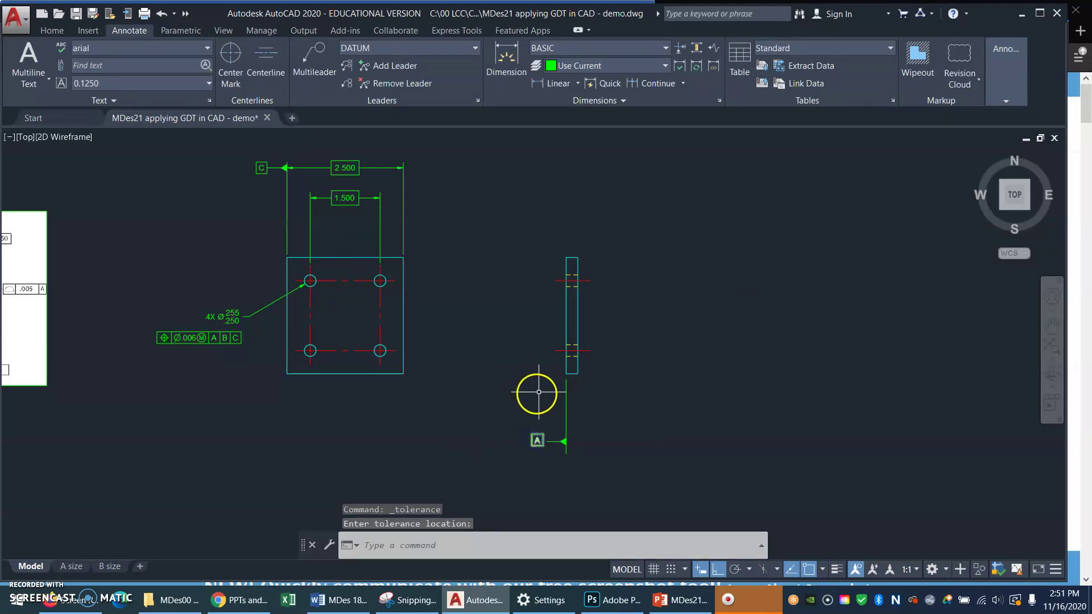
Step: Move the datum A frame by its right edge's midpoint onto the free end of the side view's datum leader
type("z")
key("Return")
left_click(507, 468)
left_click(607, 409)
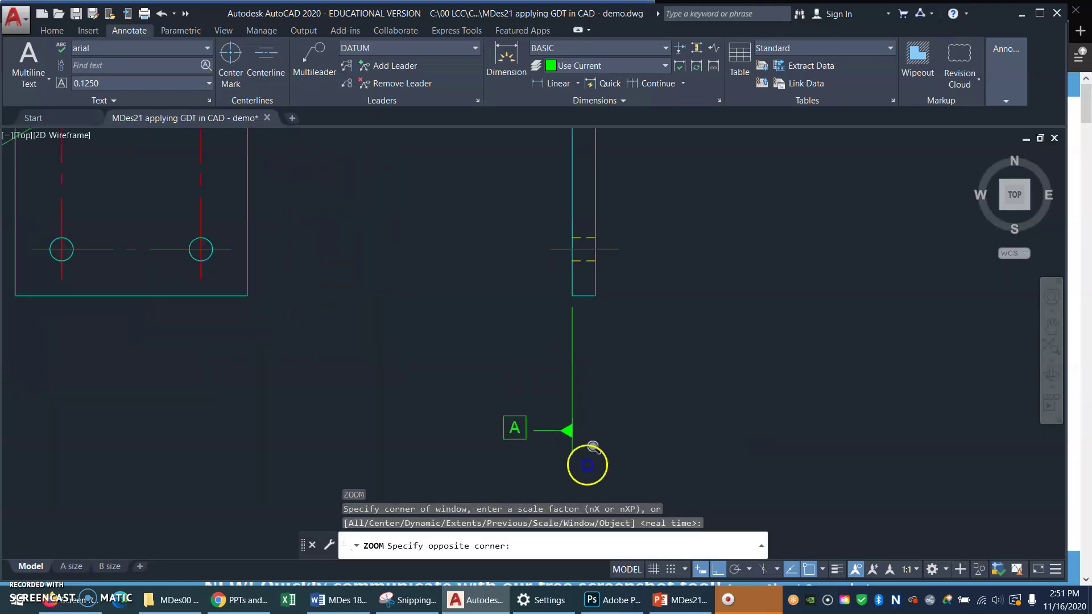
type("m")
key("Return")
left_click(447, 293)
left_click(385, 373)
key("Return")
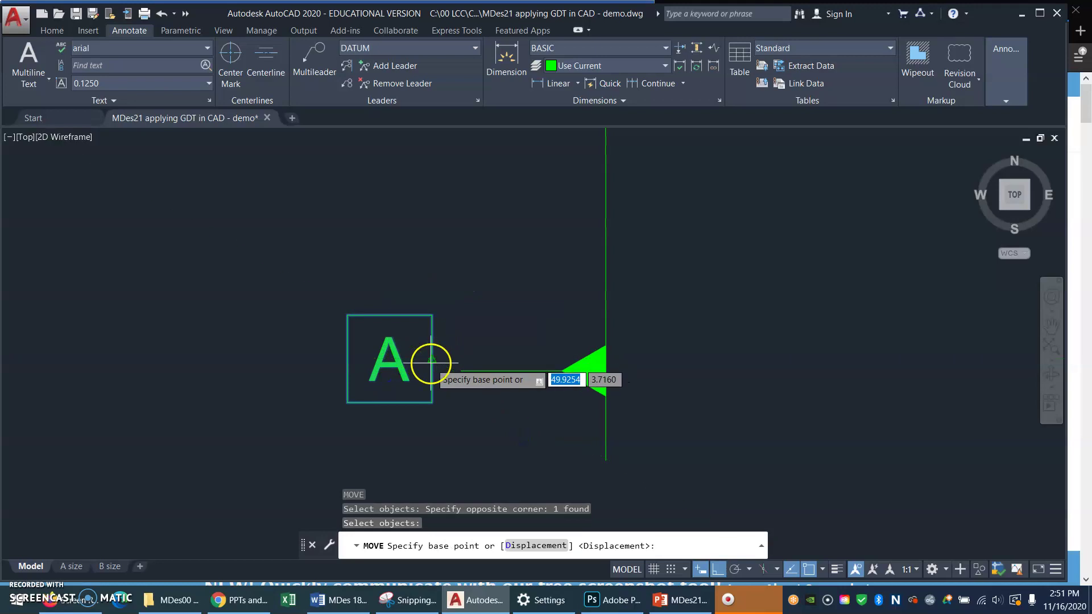
left_click(431, 359)
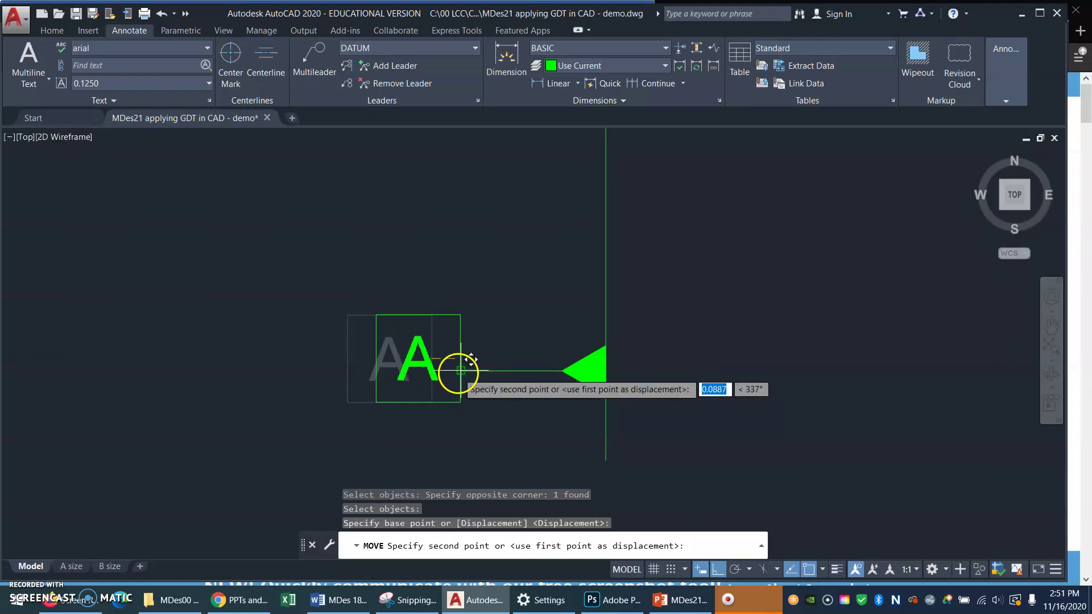
left_click(460, 371)
key("Return")
key("Escape")
key("Escape")
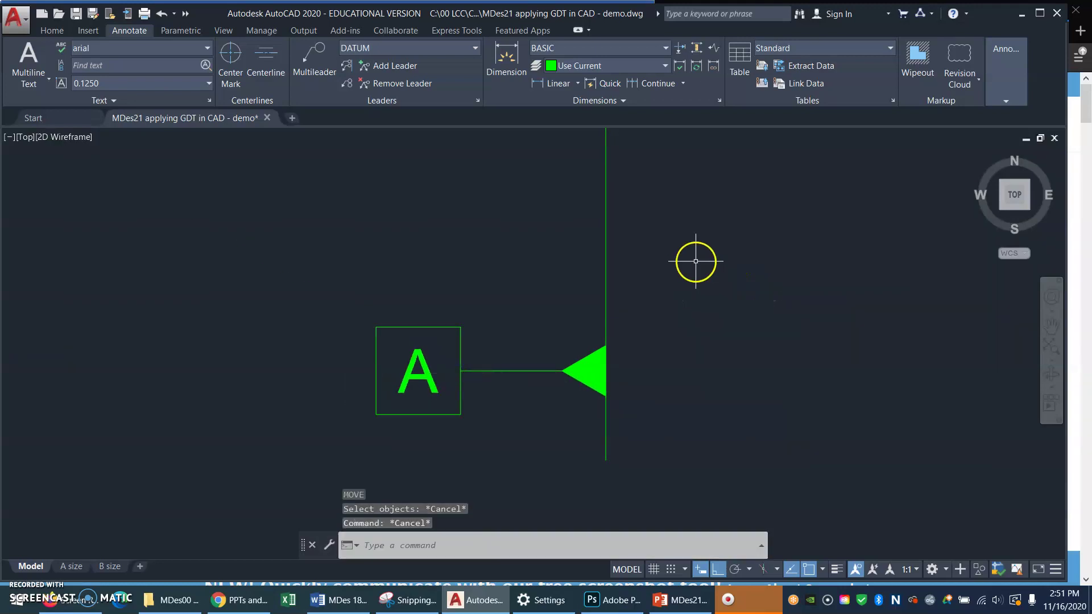
Step: With Ortho off, place a flatness feature control frame with tolerance .005 against the side view's extension line, above the datum A leader
type("z")
key("Return")
type("p")
key("Return")
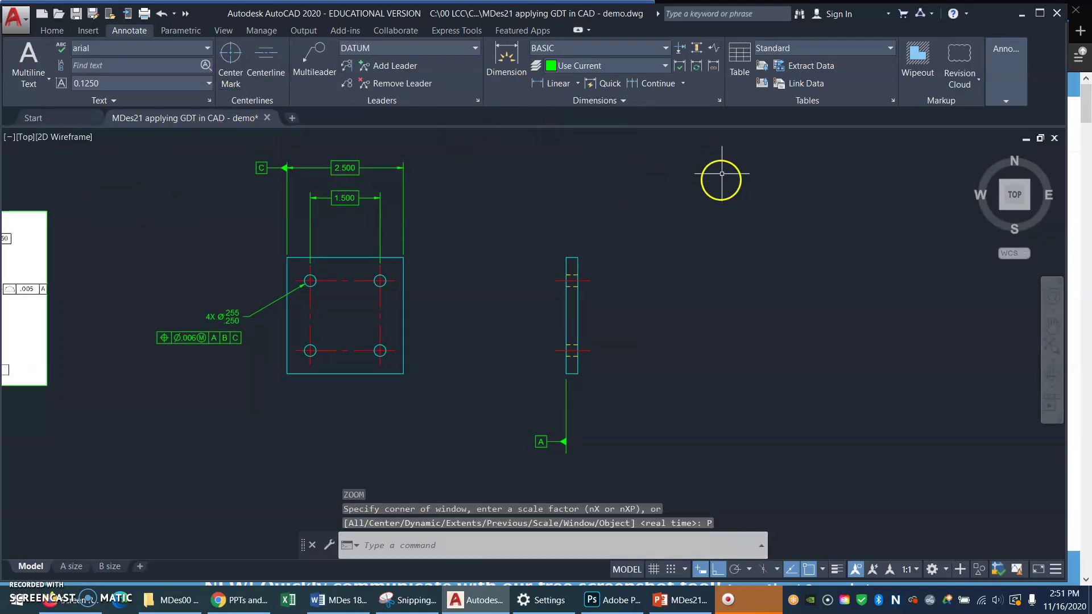
key("F8")
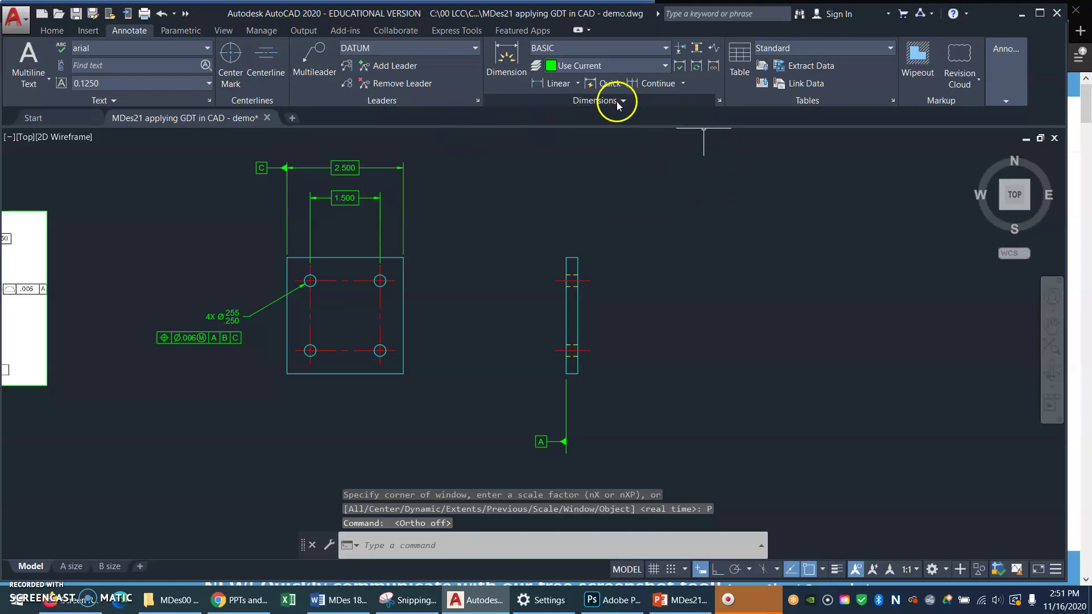
left_click(621, 102)
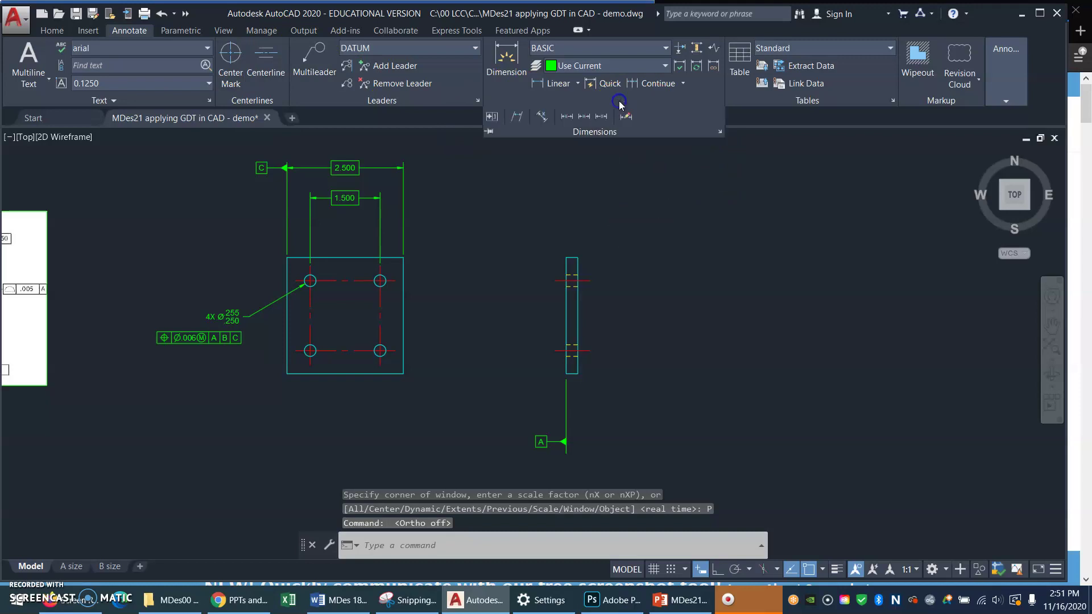
left_click(487, 116)
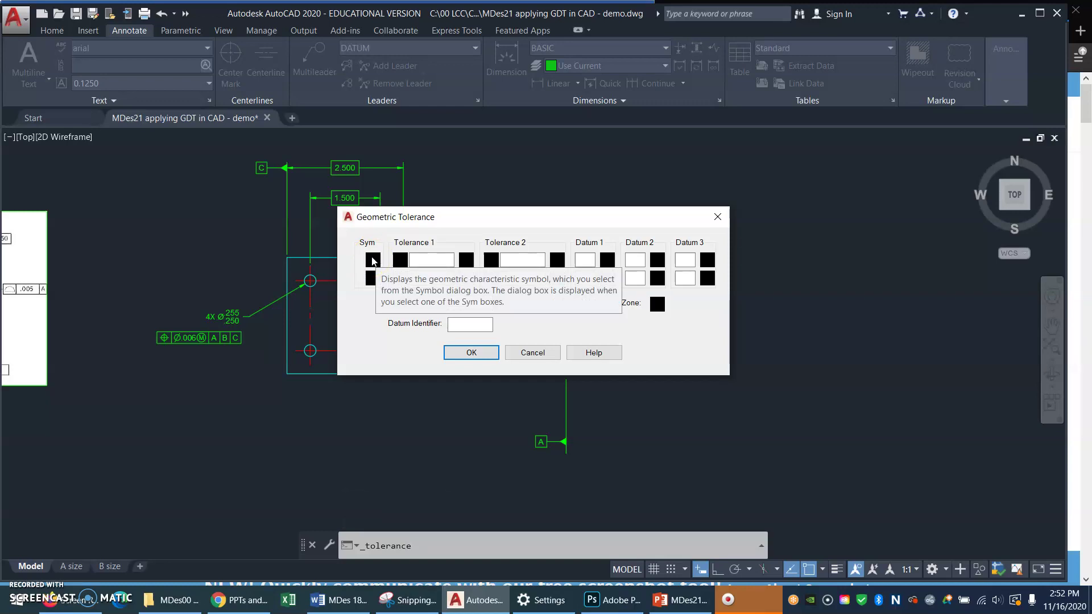
left_click(372, 260)
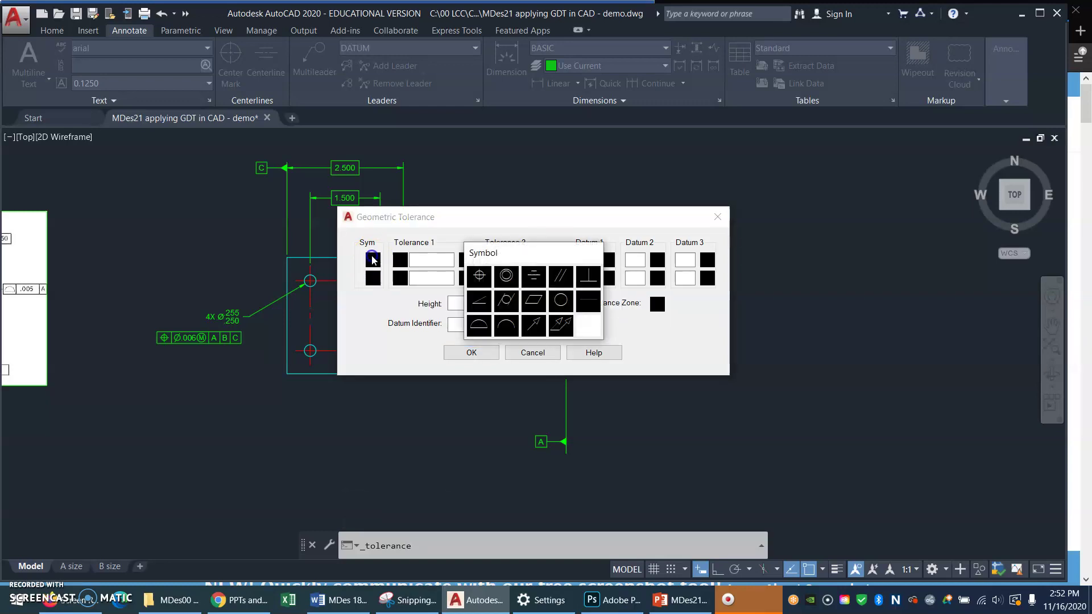
left_click(544, 302)
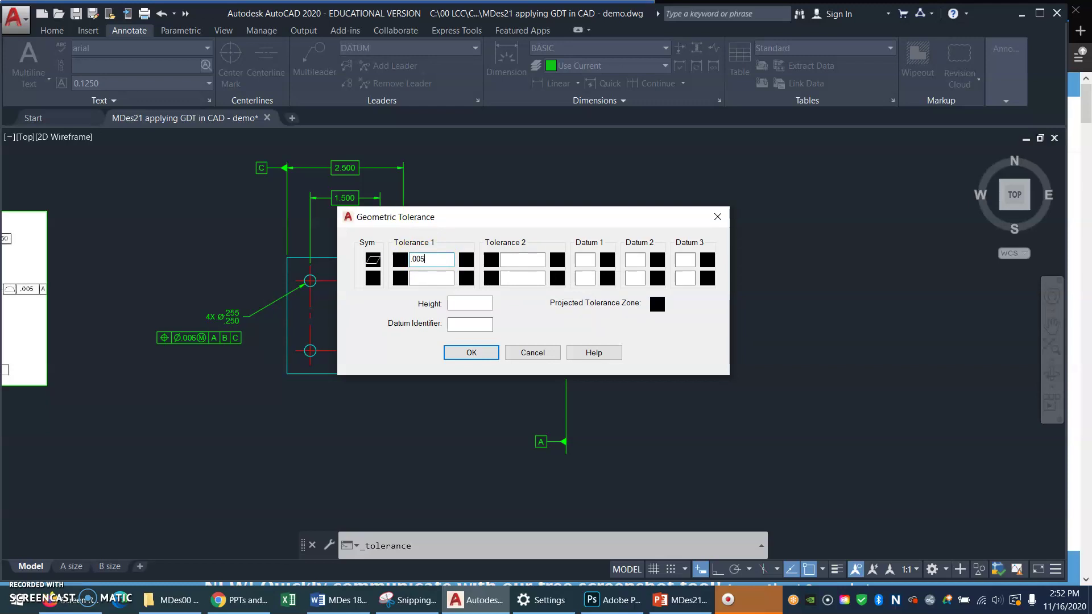
left_click(481, 352)
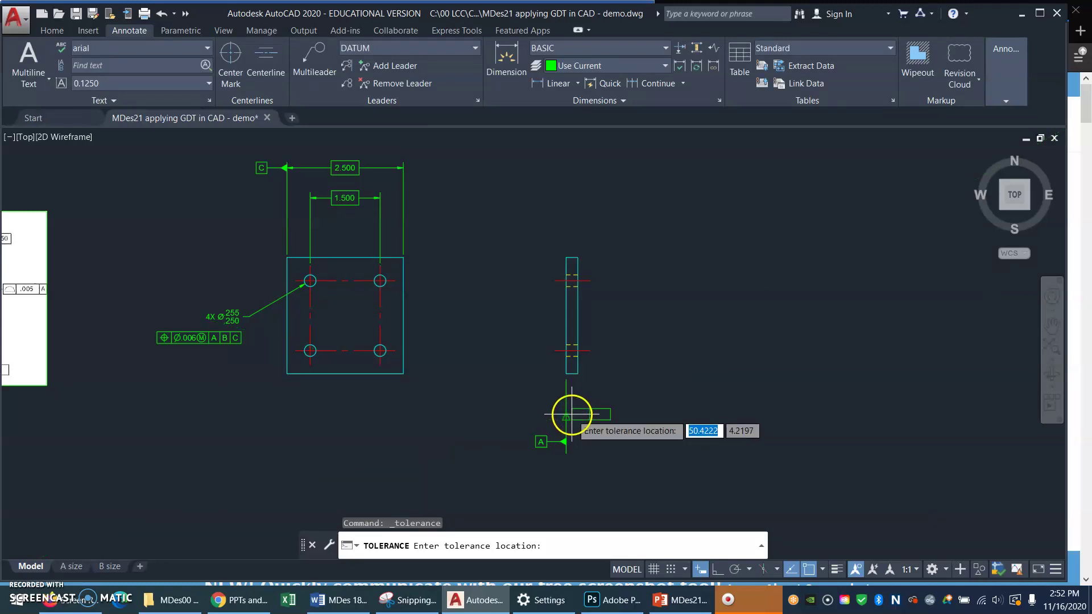
left_click(567, 411)
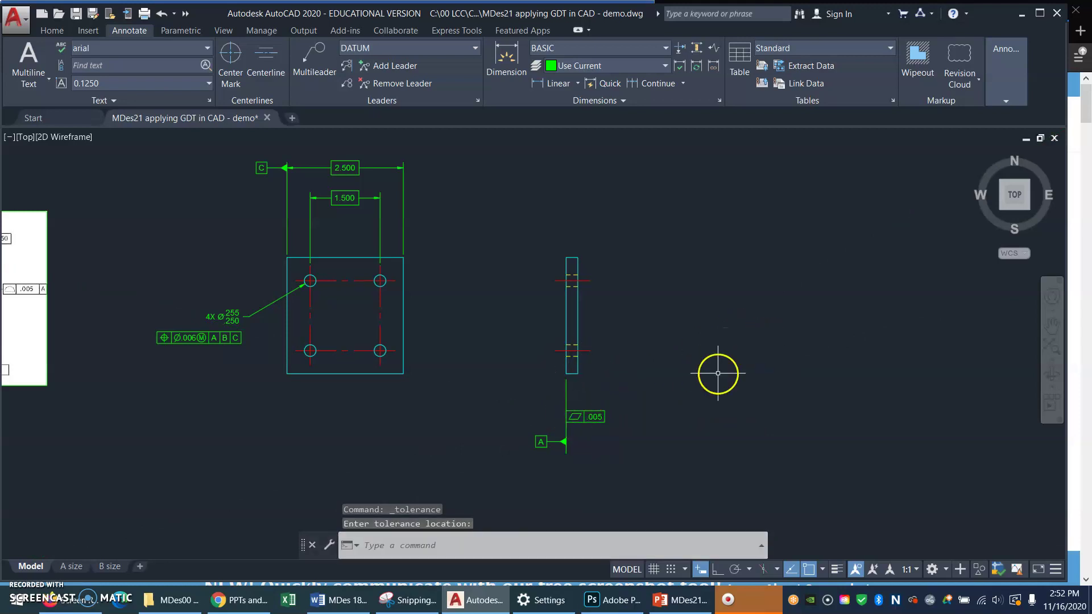
Step: Compare the drawing with the reference image's callouts and check the DATUM multileader style in the Multileader Style Manager
type("p")
key("Return")
mouse_move(170, 422)
left_mouse_down()
mouse_move(441, 466)
mouse_move(486, 442)
left_mouse_up()
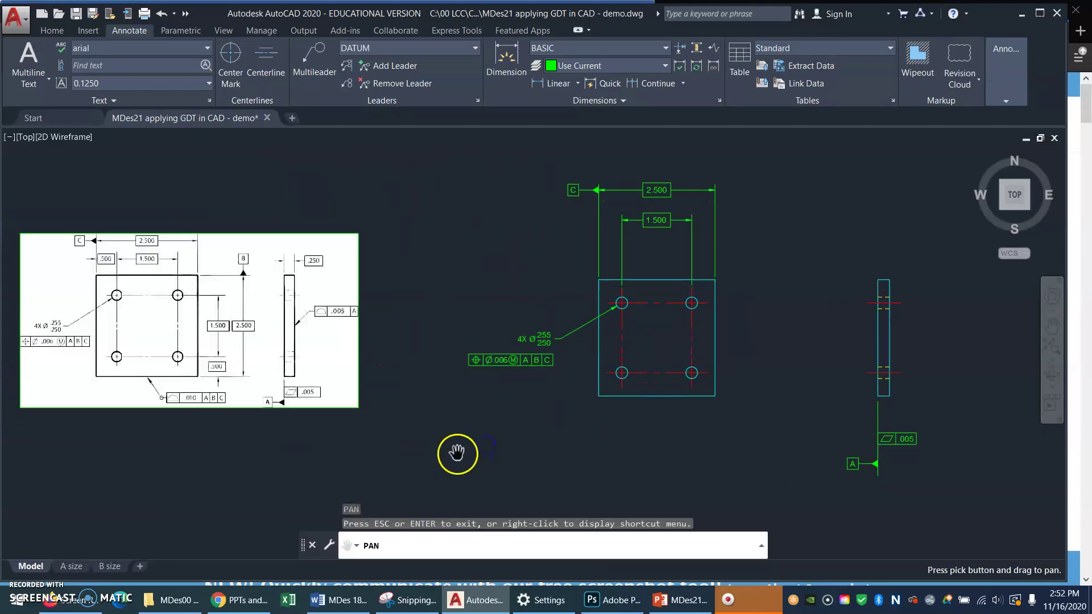
key("Escape")
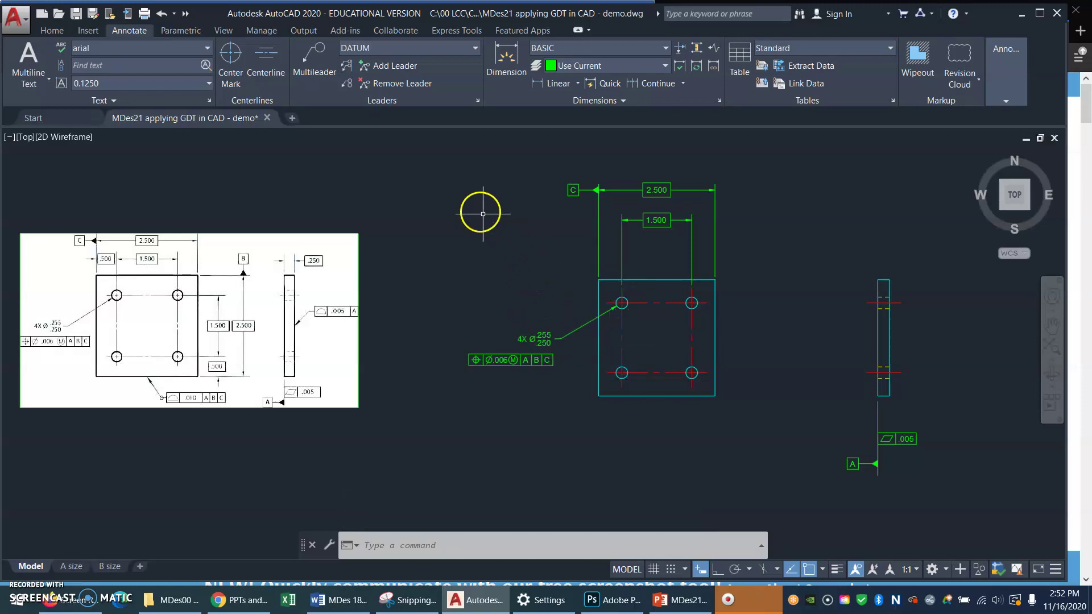
left_click(622, 102)
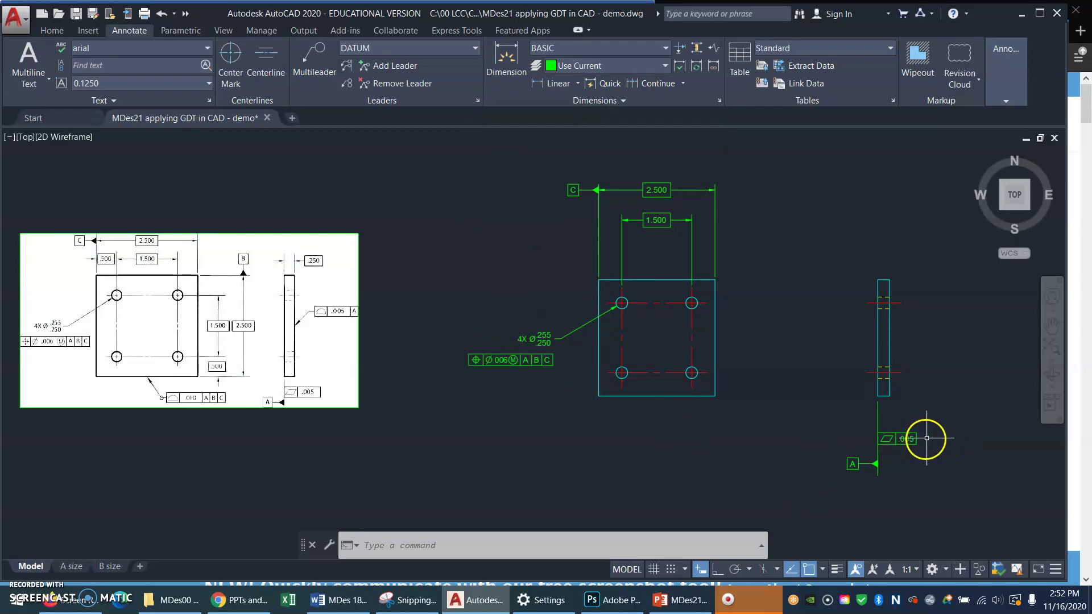
left_click(625, 101)
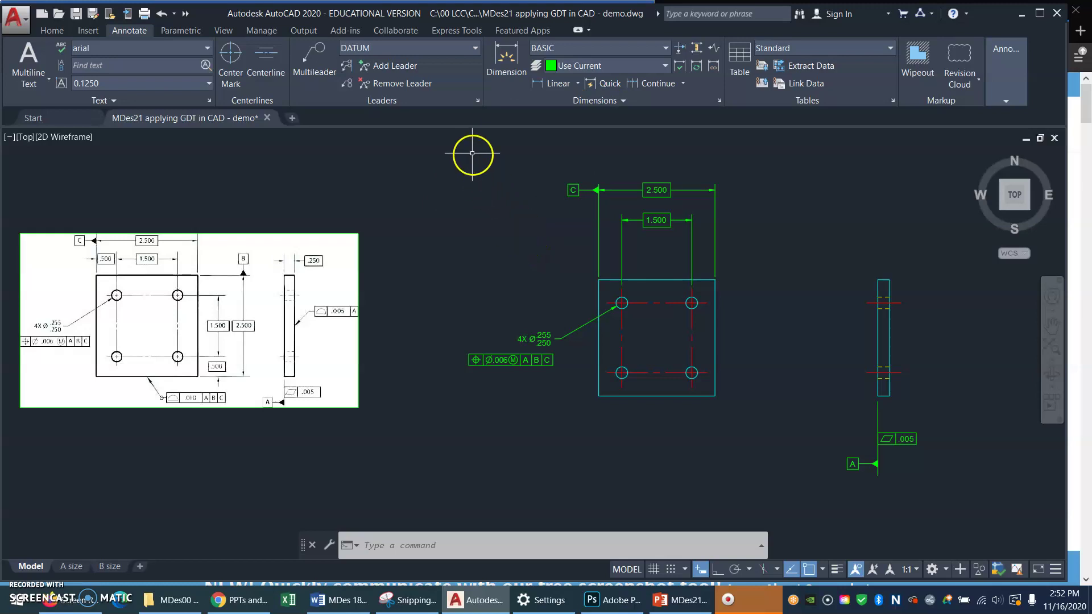
left_click(478, 101)
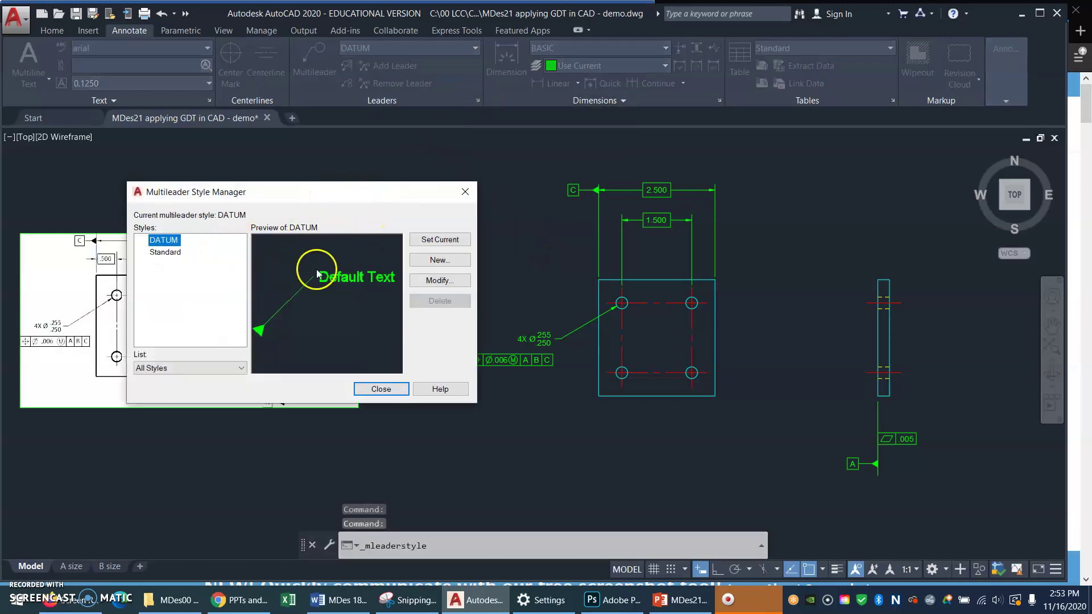
left_click(470, 195)
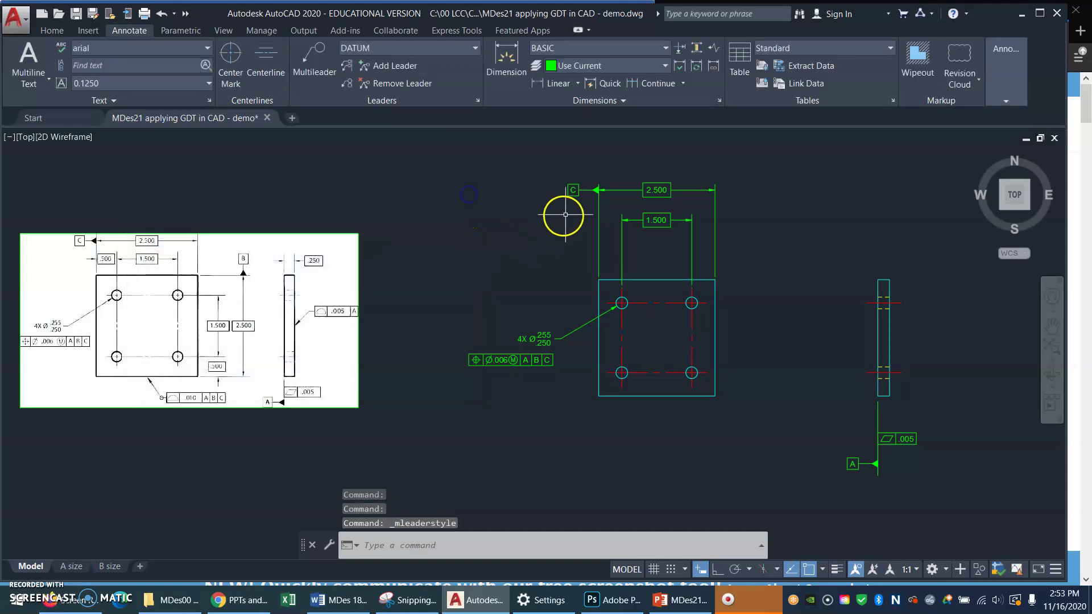